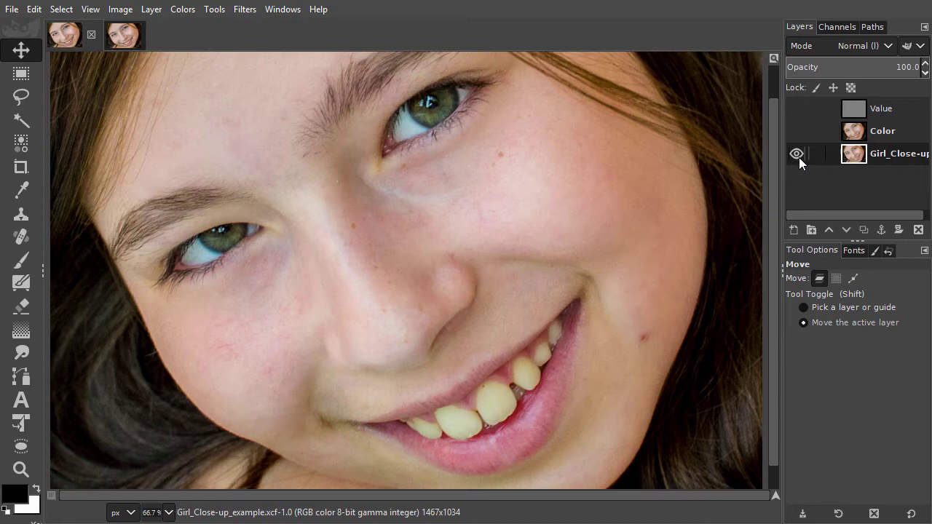
# Toggle the Value and Color layers on and off against the original photo, ending with all three layers visible.
pyautogui.keyDown('shift'); pyautogui.click(796, 154); pyautogui.keyUp('shift')
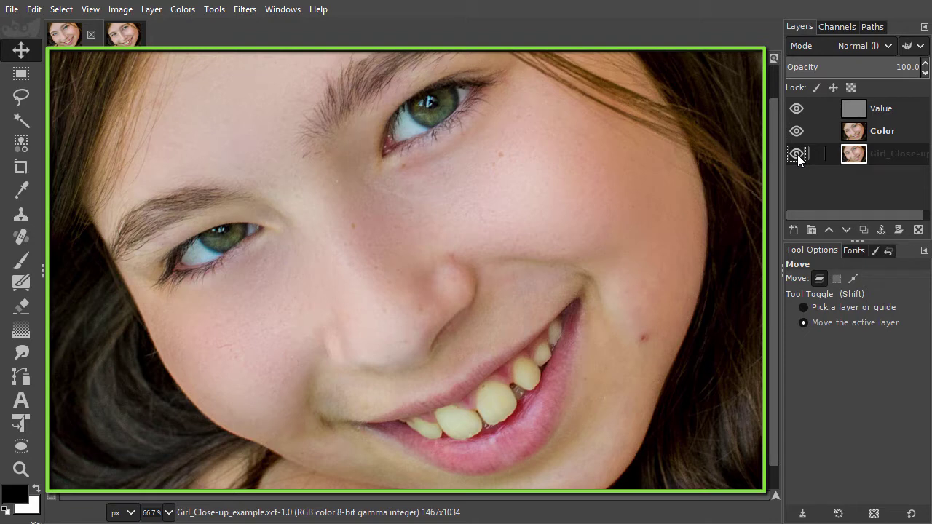
pyautogui.keyDown('shift'); pyautogui.click(798, 154); pyautogui.keyUp('shift')
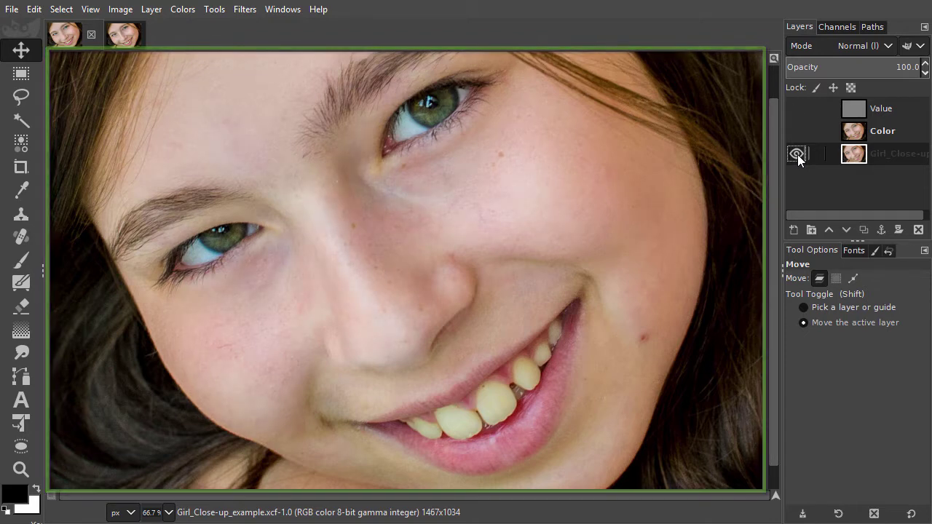
pyautogui.keyDown('shift'); pyautogui.click(797, 154); pyautogui.keyUp('shift')
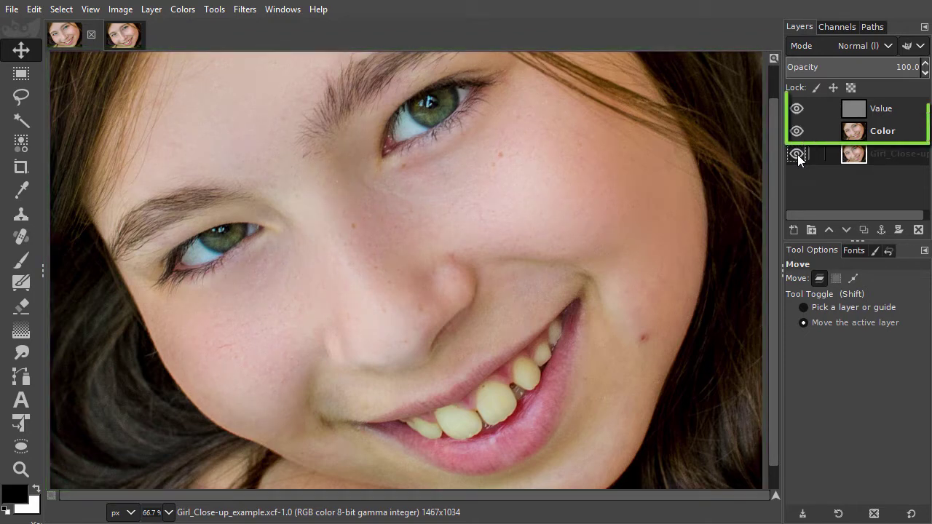
pyautogui.keyDown('shift'); pyautogui.click(797, 154); pyautogui.keyUp('shift')
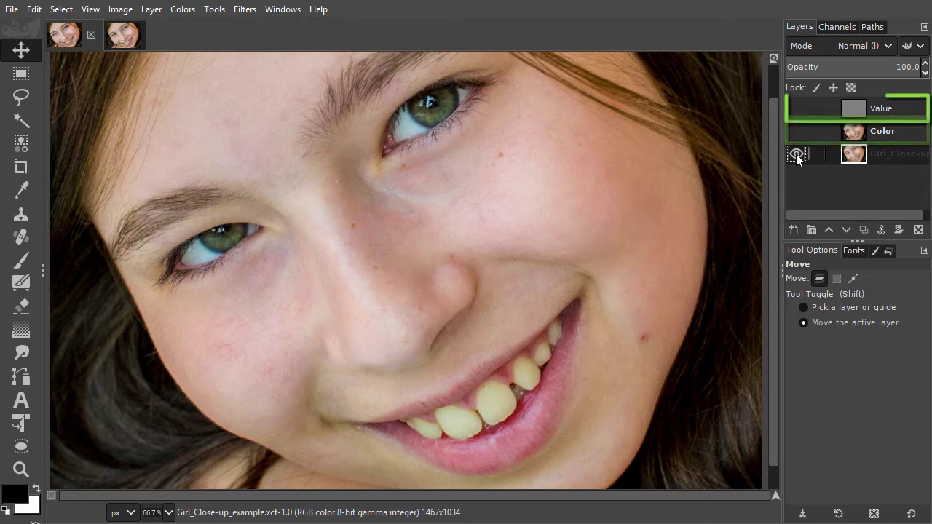
pyautogui.keyDown('shift'); pyautogui.click(797, 154); pyautogui.keyUp('shift')
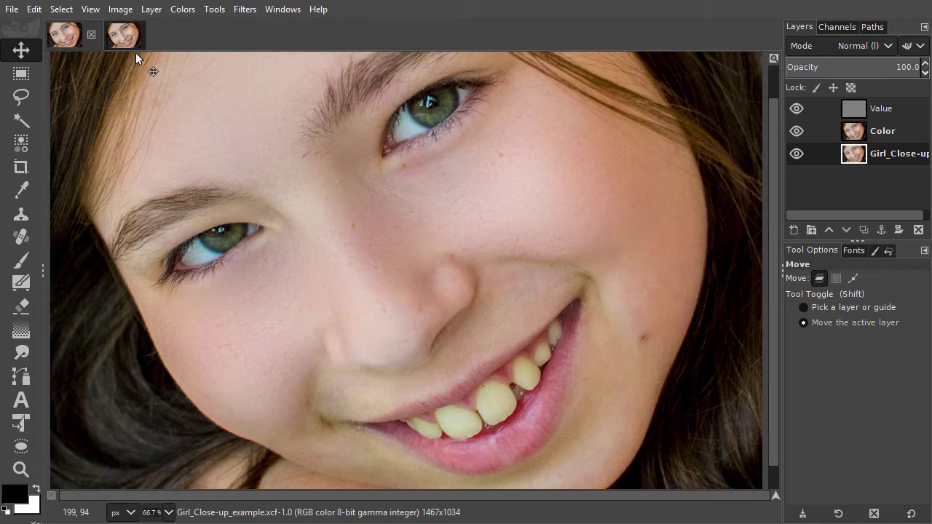
# In Girl_Close-up.xcf, duplicate the portrait layer and rename the copy 'color'.
pyautogui.click(124, 36)
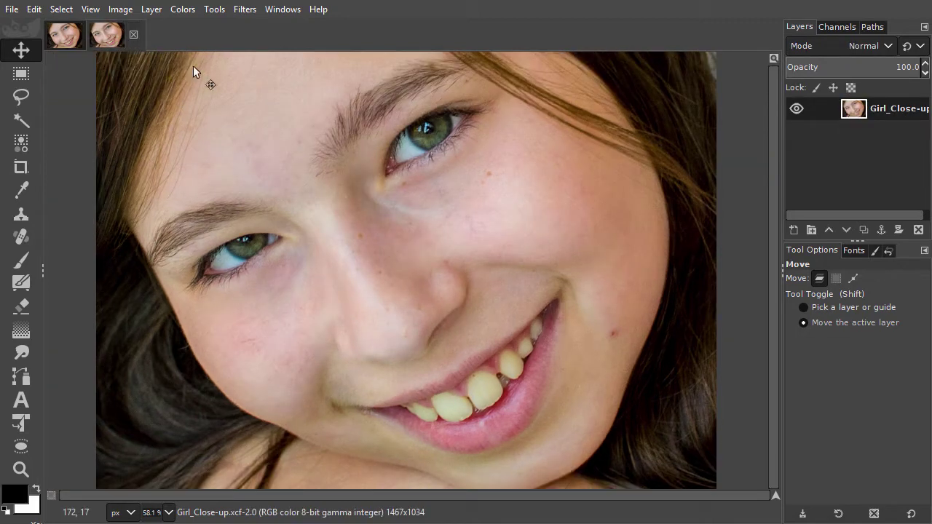
pyautogui.click(863, 230)
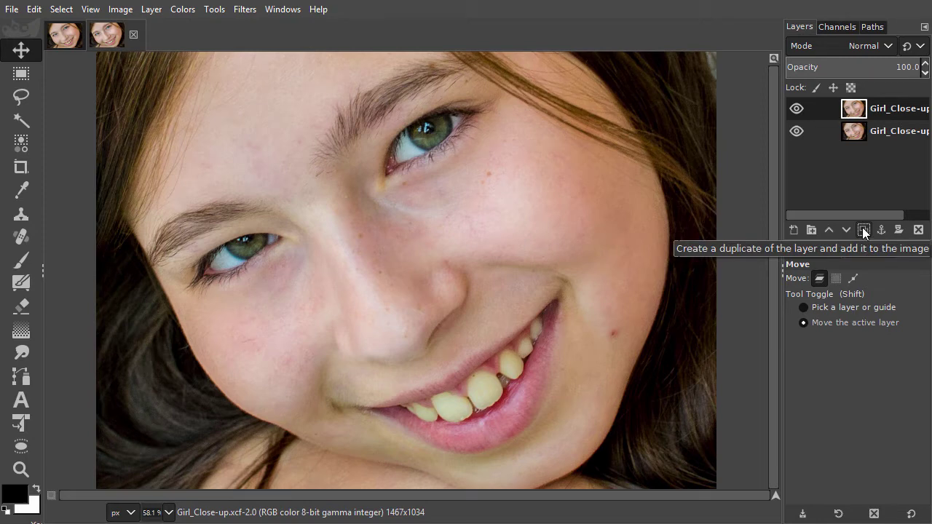
pyautogui.doubleClick(887, 110)
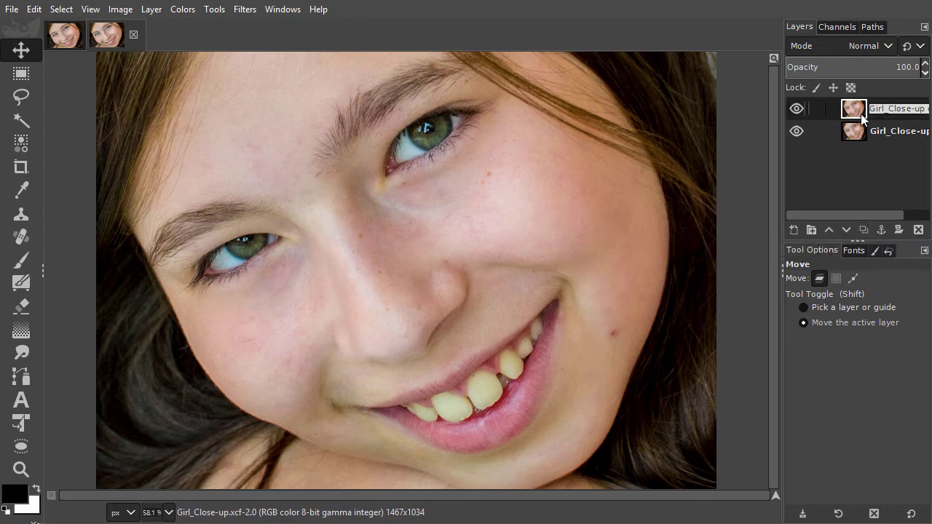
pyautogui.write('color')
pyautogui.press('Return')
pyautogui.click(852, 133)
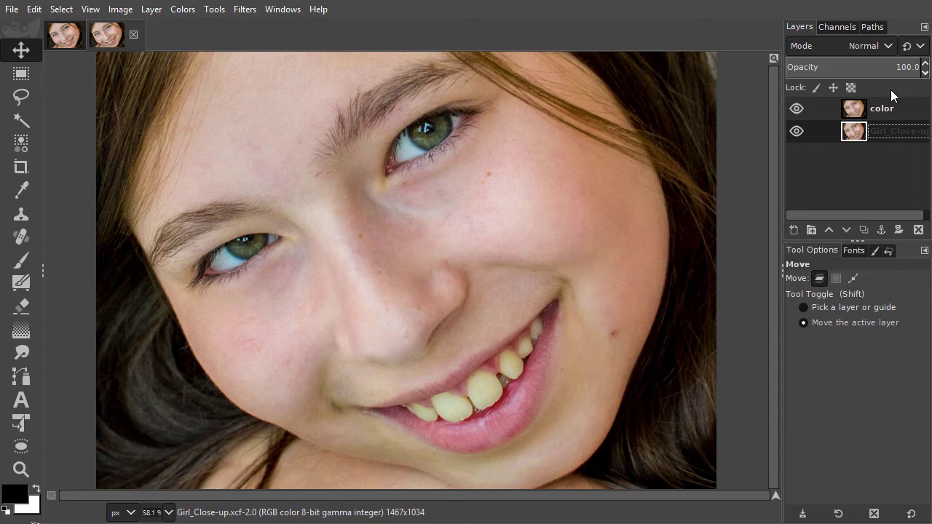
# Apply a Gaussian Blur with Size X and Y of 5.50 to the color layer.
pyautogui.click(857, 106)
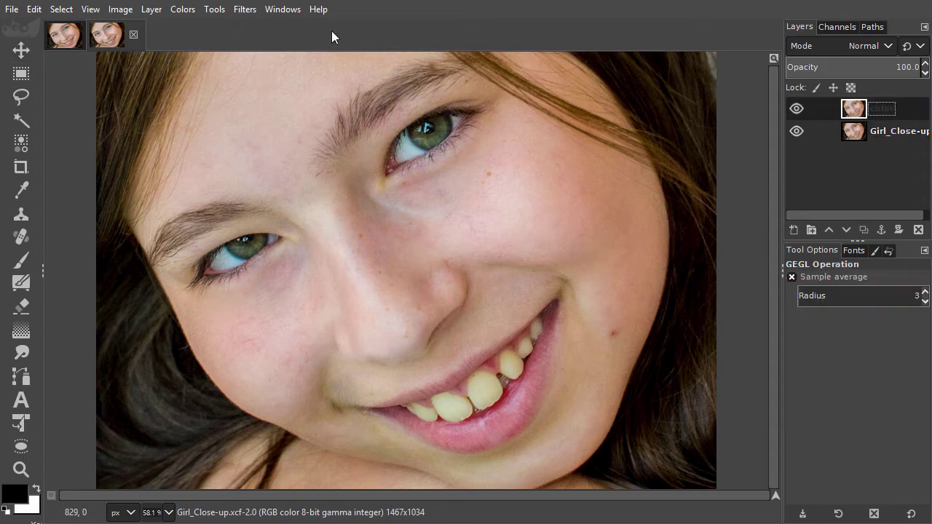
pyautogui.click(245, 10)
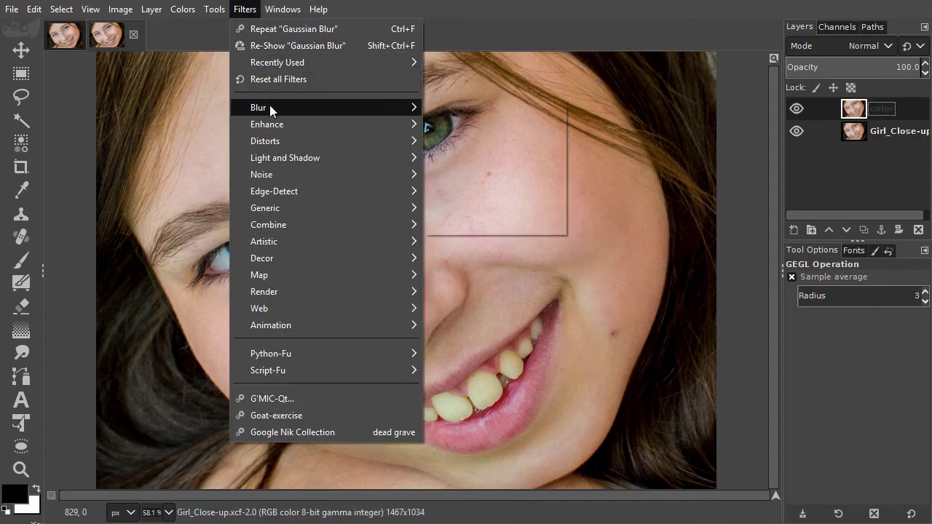
pyautogui.moveTo(393, 108)
pyautogui.click(471, 107)
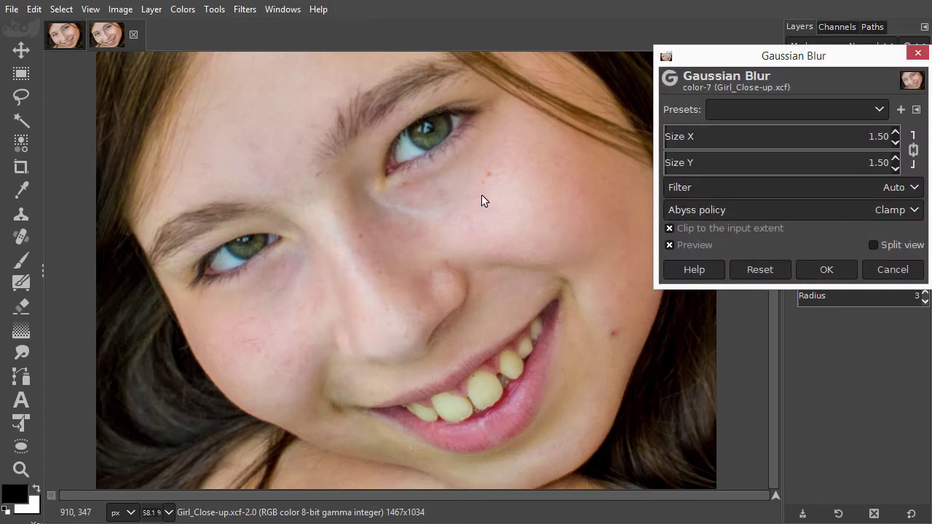
pyautogui.scroll(1, 481, 192)
pyautogui.scroll(1, 446, 188)
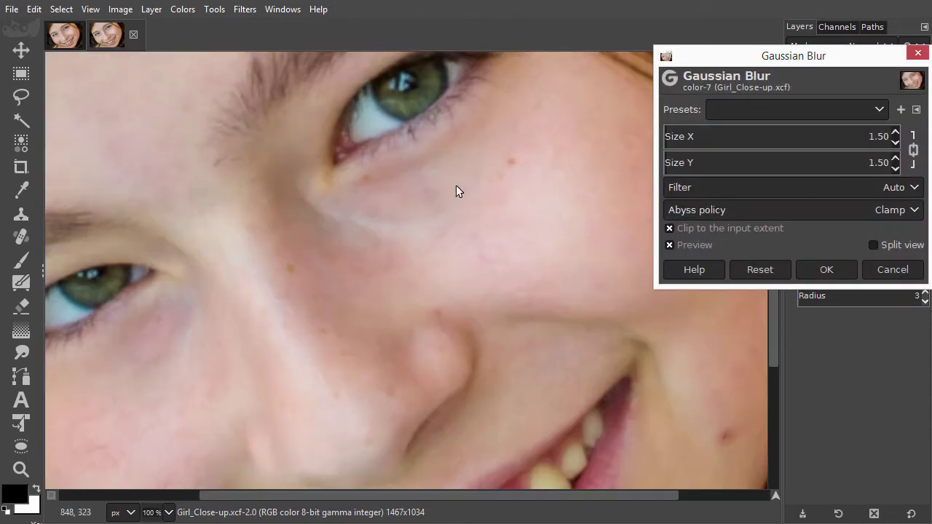
pyautogui.click(674, 136)
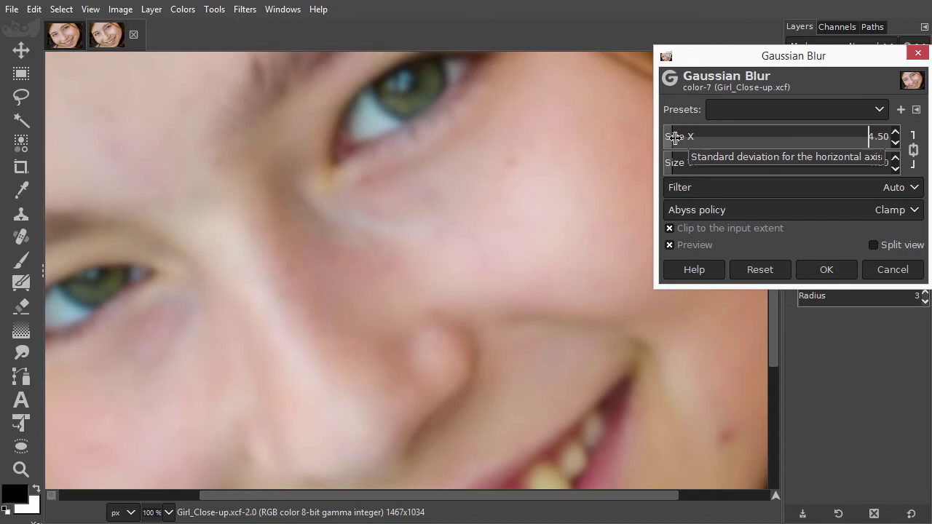
pyautogui.scroll(2, 674, 138)
pyautogui.scroll(7, 674, 137)
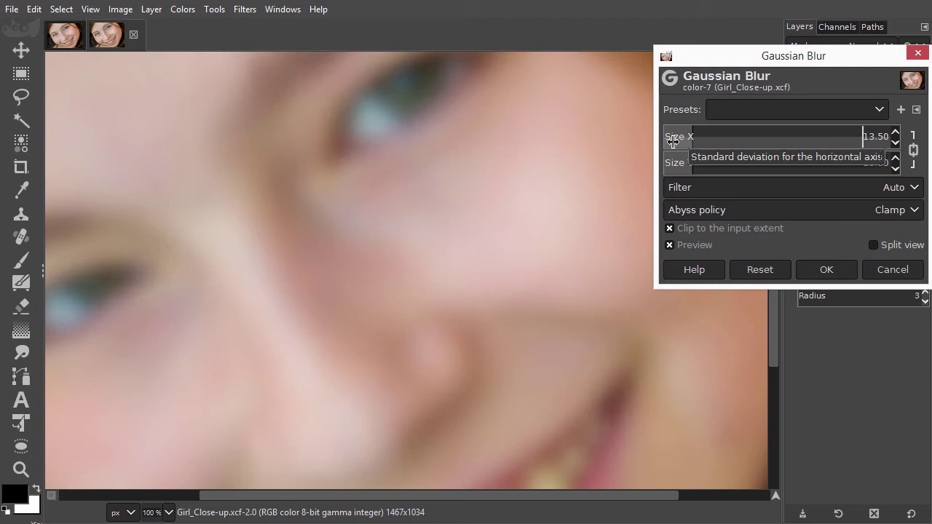
pyautogui.scroll(-4, 673, 140)
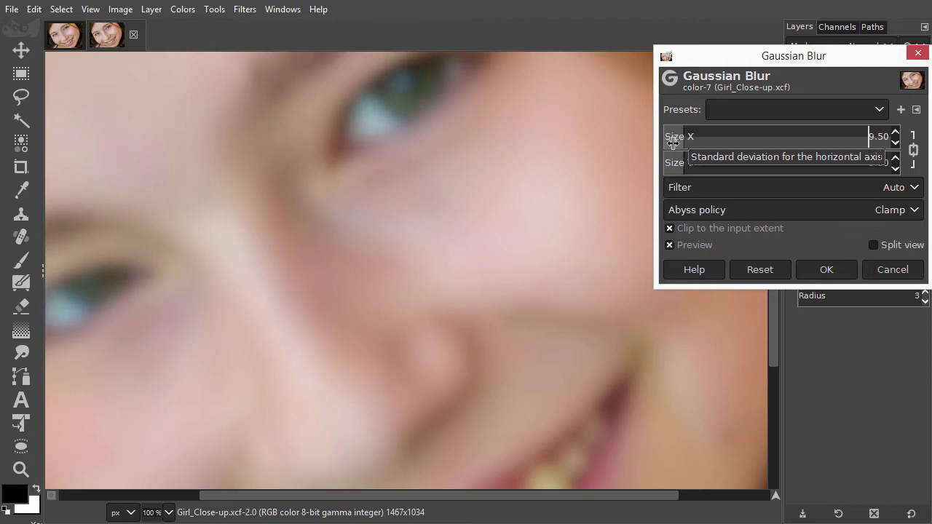
pyautogui.scroll(-8, 673, 139)
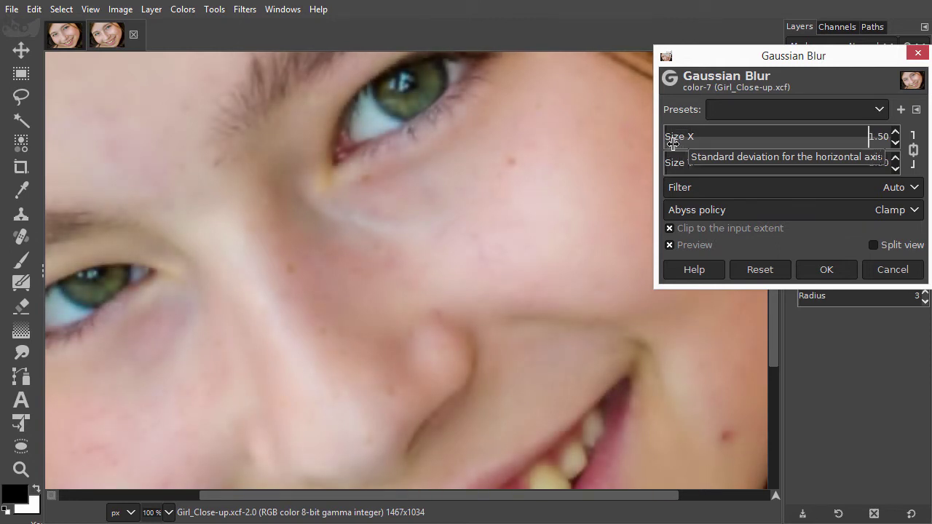
pyautogui.scroll(4, 672, 140)
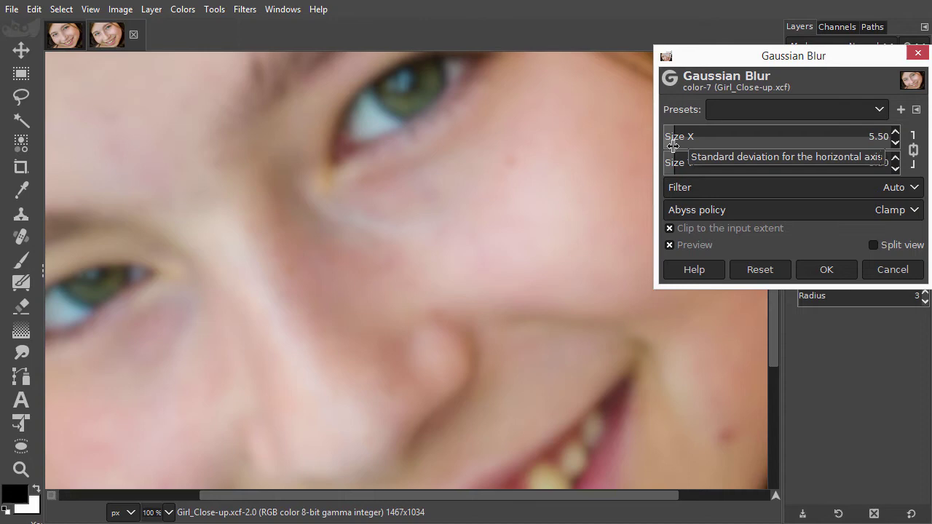
pyautogui.click(826, 271)
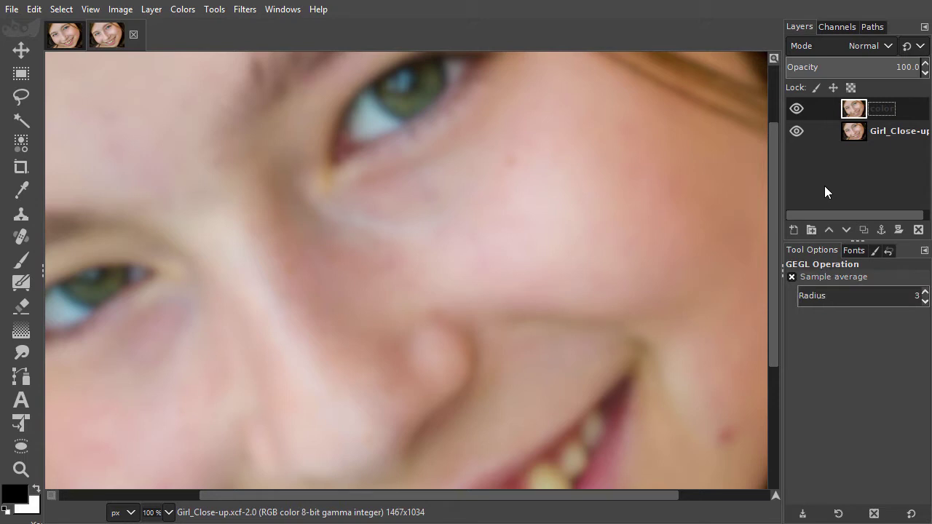
# Switch the color layer's mode to Grain extract and zoom in to inspect the cheek texture.
pyautogui.click(869, 45)
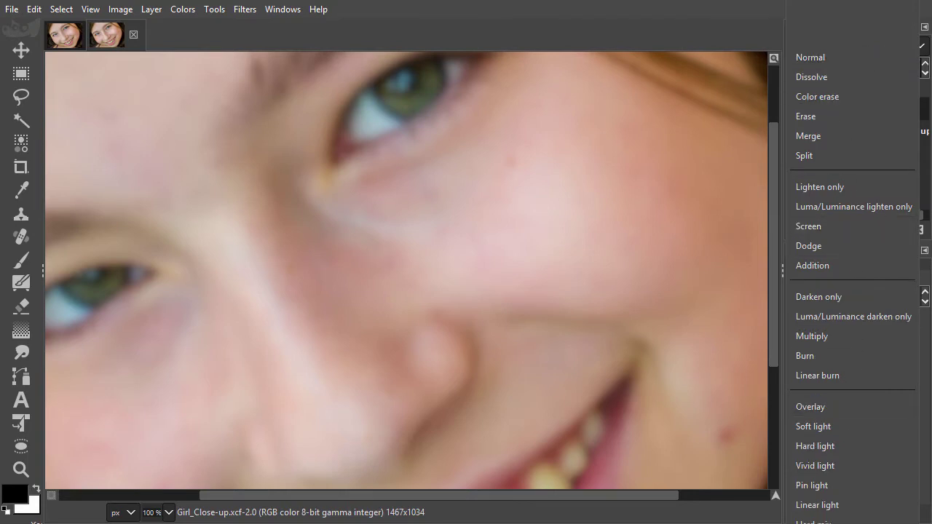
pyautogui.scroll(-5, 852, 292)
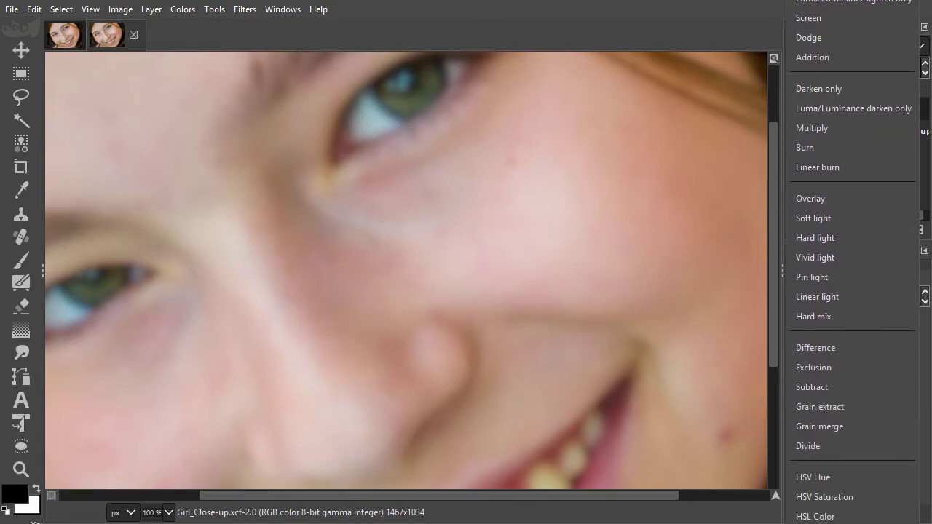
pyautogui.click(864, 410)
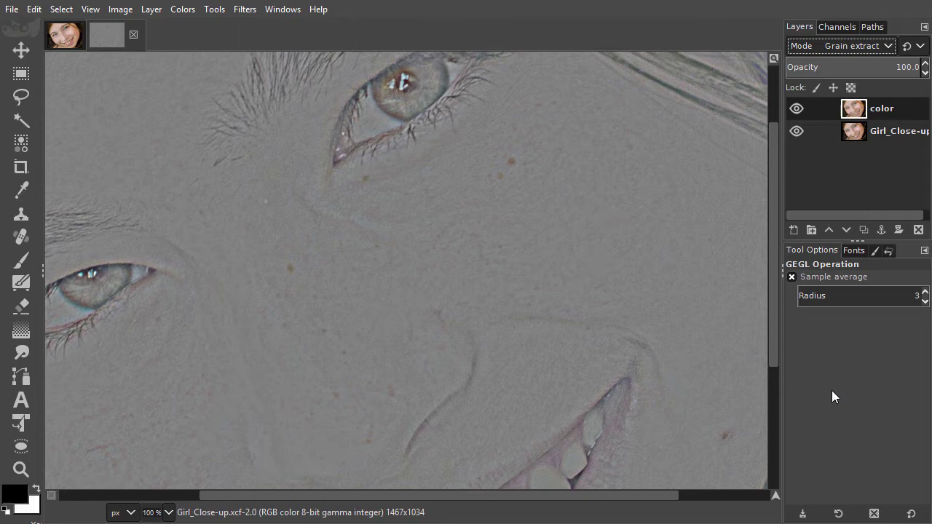
pyautogui.press('-')
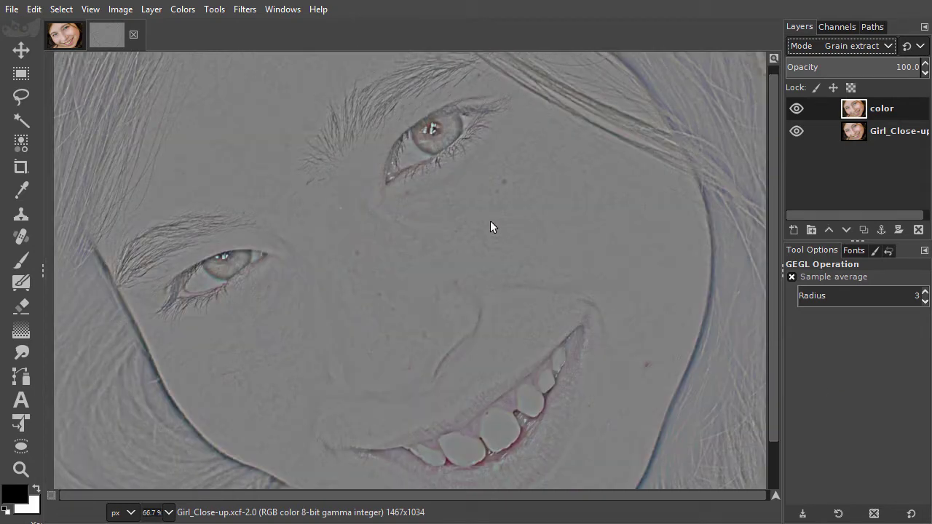
pyautogui.moveTo(524, 279); pyautogui.dragTo(519, 243)
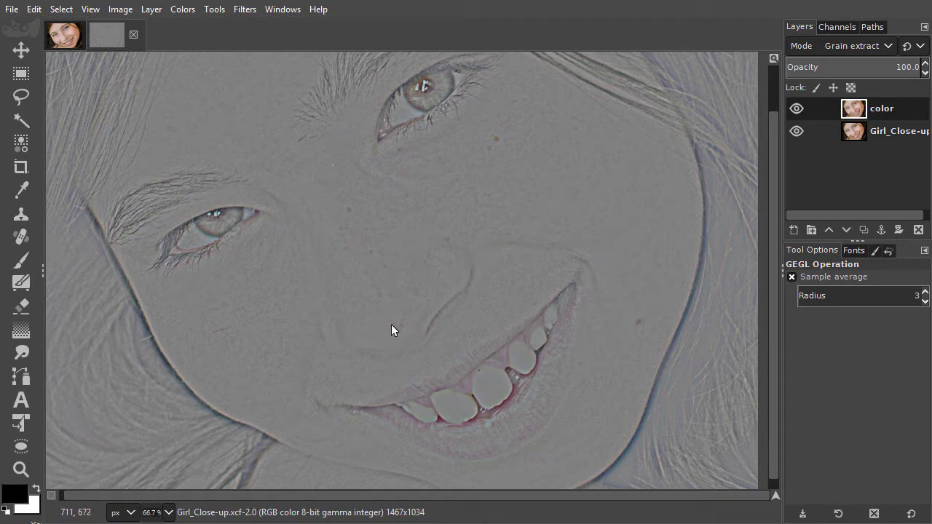
pyautogui.scroll(1, 391, 324)
pyautogui.scroll(1, 391, 330)
pyautogui.scroll(1, 391, 330)
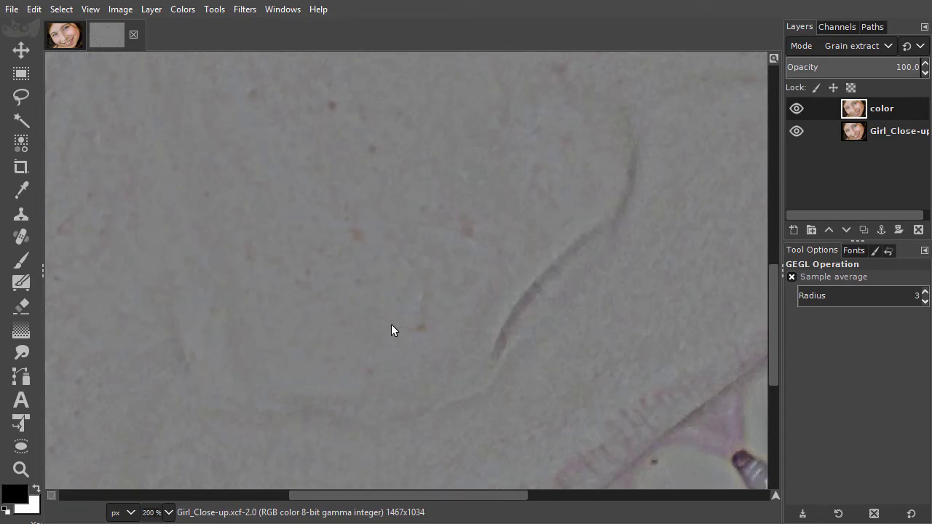
pyautogui.moveTo(445, 331); pyautogui.dragTo(428, 340)
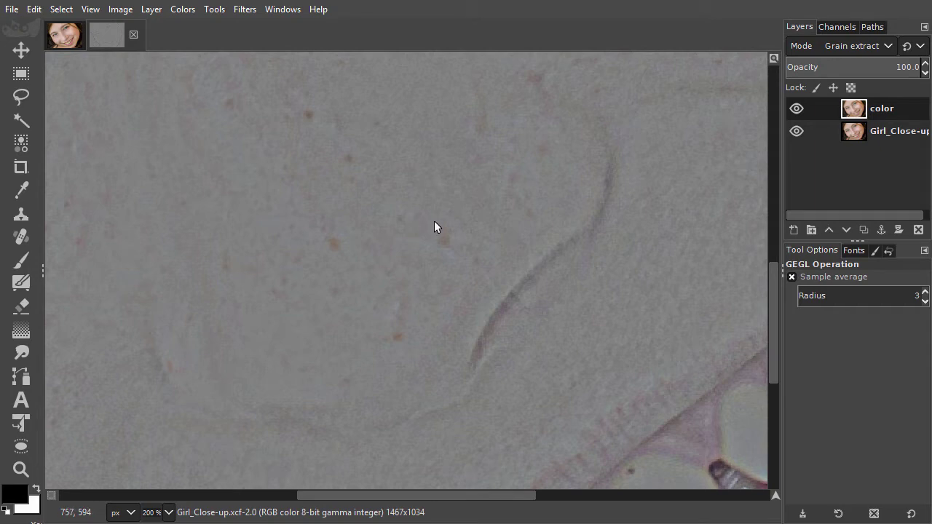
# Create a New from Visible layer on top, then return the color layer to Normal mode.
pyautogui.rightClick(857, 110)
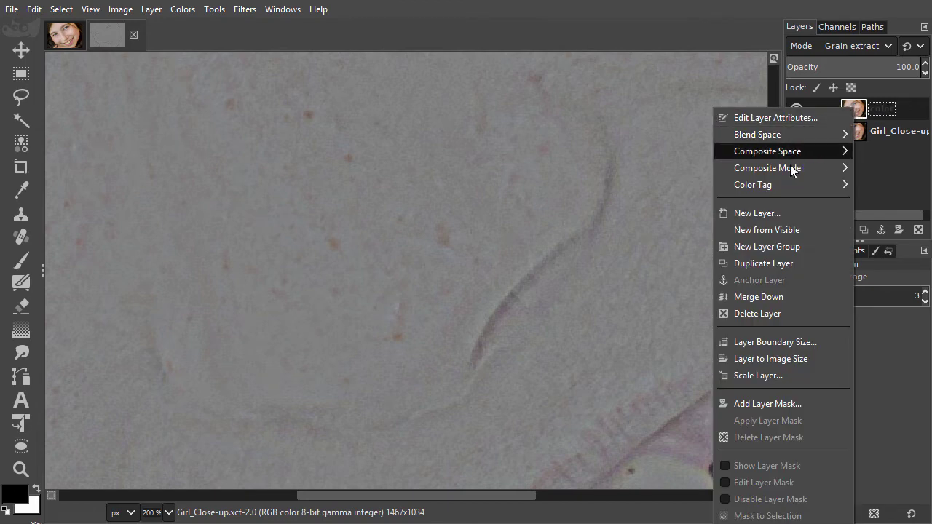
pyautogui.click(817, 230)
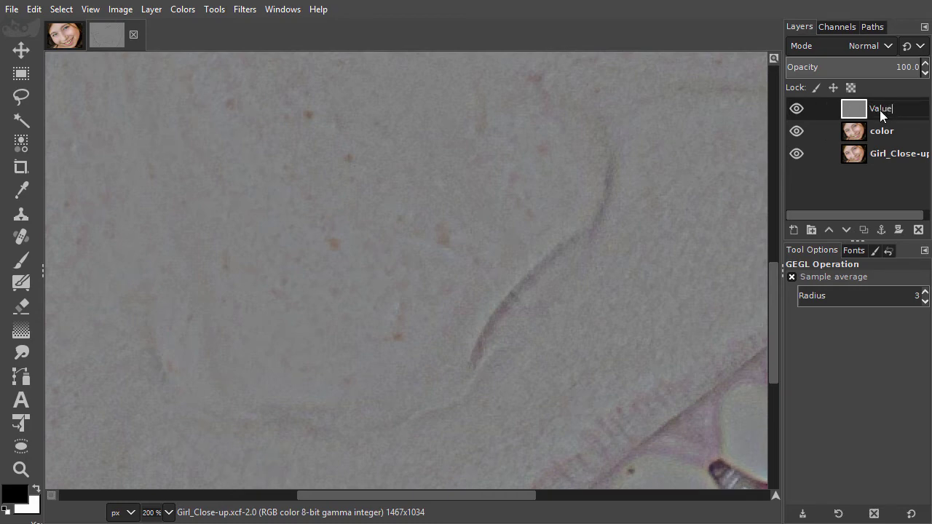
pyautogui.click(858, 132)
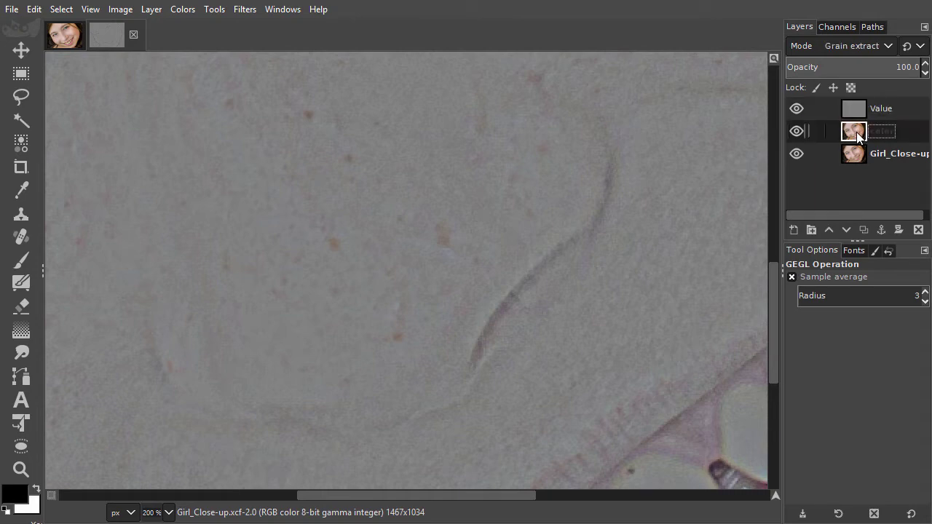
pyautogui.click(871, 46)
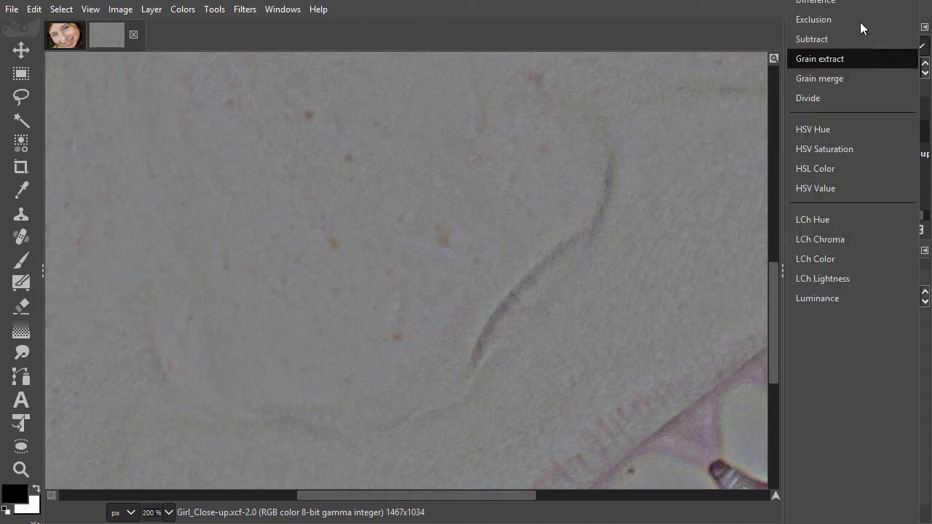
pyautogui.press('Home')
pyautogui.press('Return')
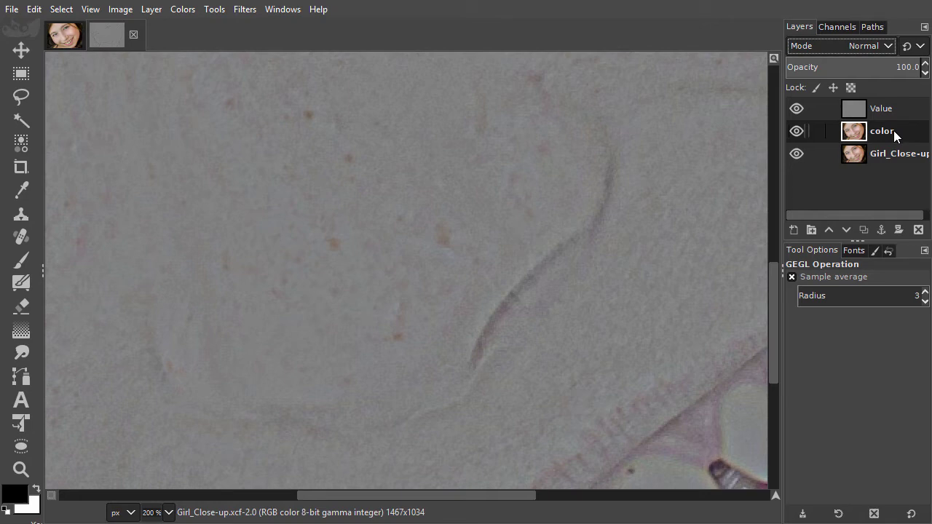
# Name the top grey layer Value, set its mode to Grain merge, and fit the face in view.
pyautogui.doubleClick(862, 113)
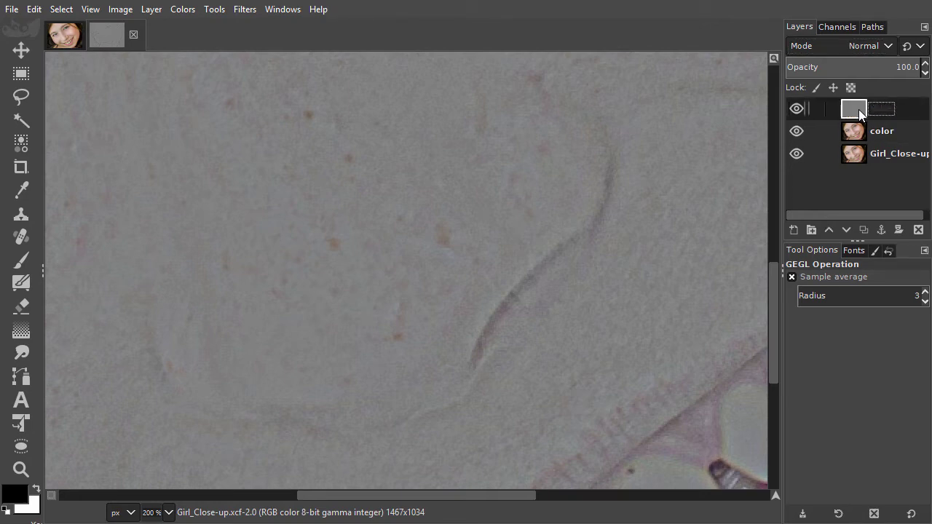
pyautogui.click(875, 45)
pyautogui.scroll(-5, 889, 236)
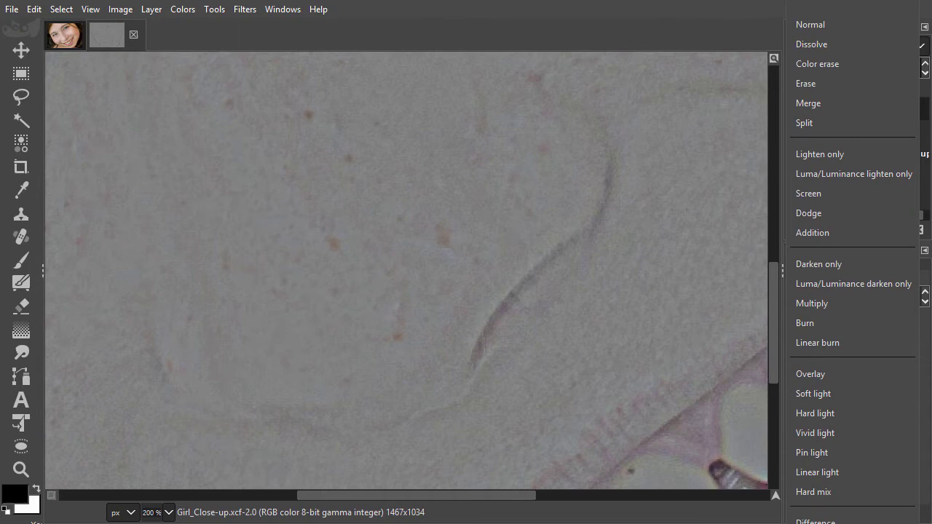
pyautogui.click(854, 426)
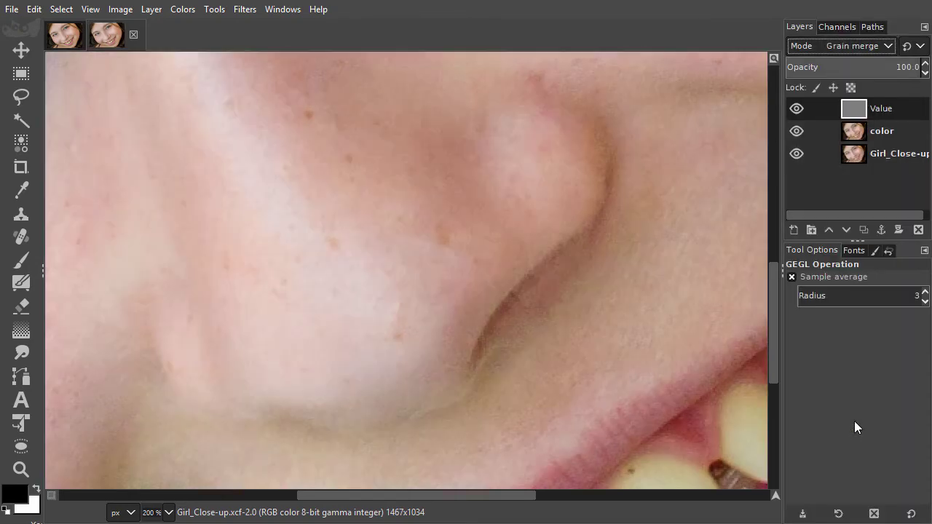
pyautogui.hotkey('shift', 'ctrl', 'j')
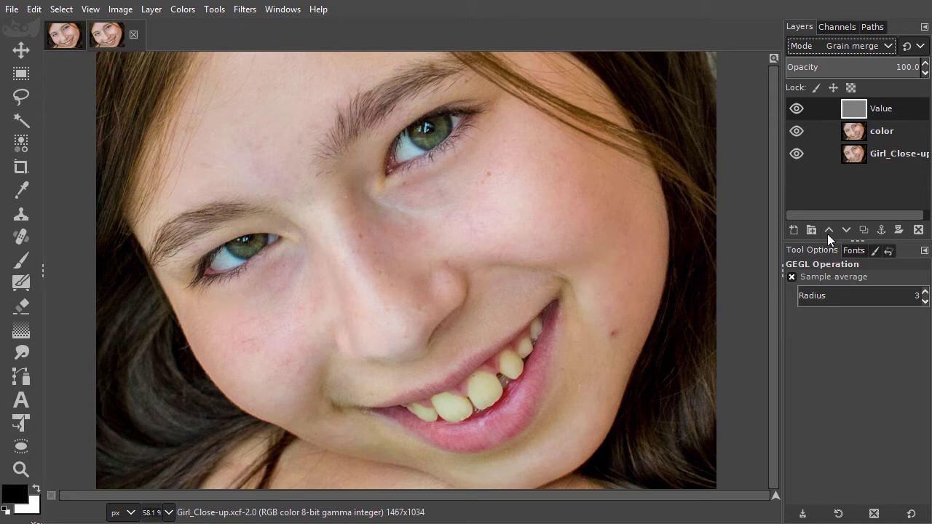
# Compare the original photo alone against the retouch several times, leaving all three layers visible.
pyautogui.keyDown('shift'); pyautogui.click(796, 154); pyautogui.keyUp('shift')
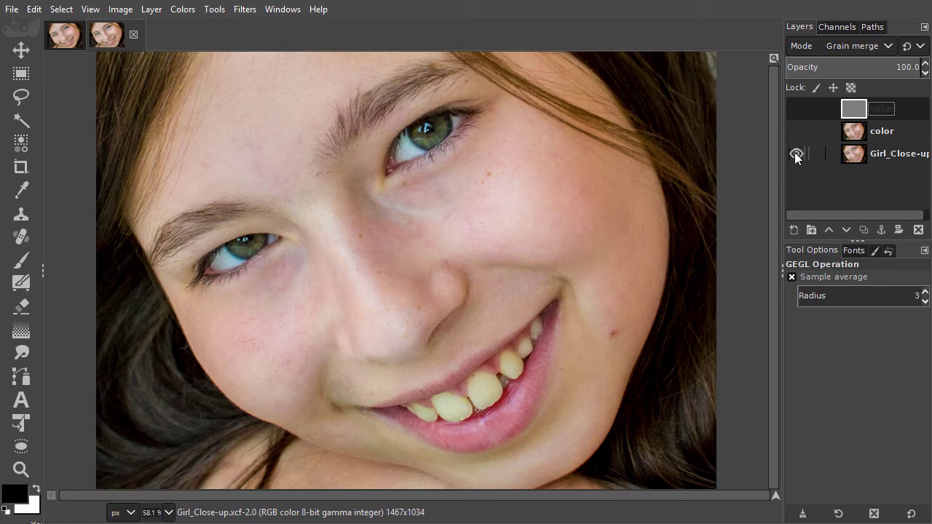
pyautogui.keyDown('shift'); pyautogui.click(797, 154); pyautogui.keyUp('shift')
pyautogui.keyDown('shift'); pyautogui.click(796, 153); pyautogui.keyUp('shift')
pyautogui.keyDown('shift'); pyautogui.click(797, 154); pyautogui.keyUp('shift')
pyautogui.keyDown('shift'); pyautogui.click(797, 154); pyautogui.keyUp('shift')
pyautogui.keyDown('shift'); pyautogui.click(796, 154); pyautogui.keyUp('shift')
# Hide the original and color layers and zoom in on the Value layer beside the nose.
pyautogui.click(796, 155)
pyautogui.click(797, 131)
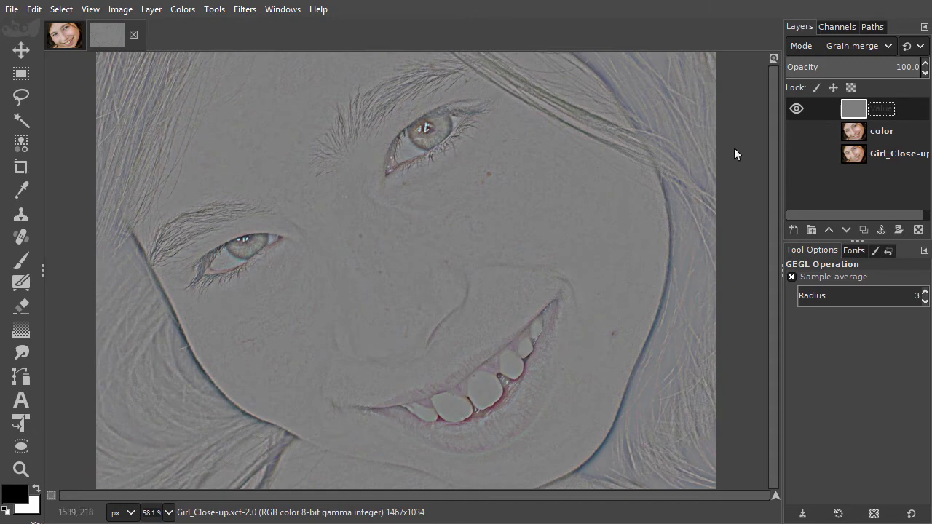
pyautogui.keyDown('ctrl'); pyautogui.scroll(5, 390, 332); pyautogui.keyUp('ctrl')
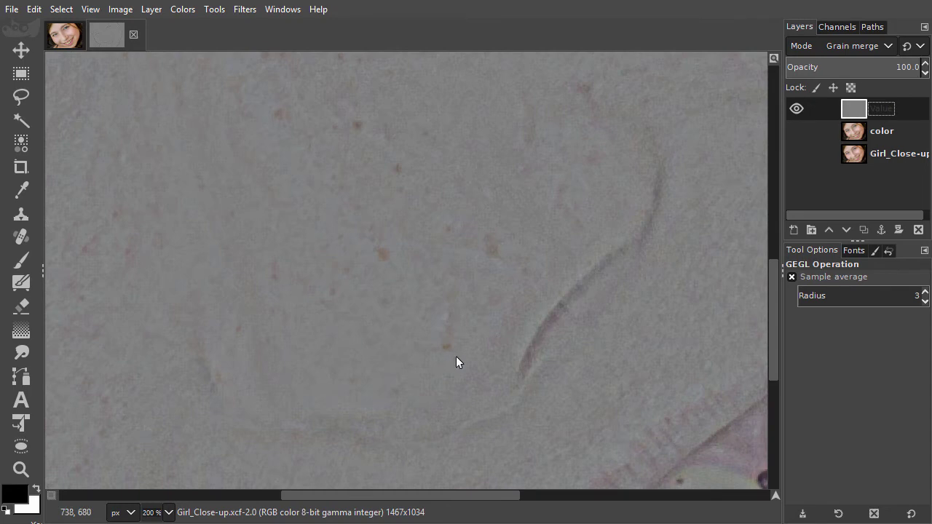
pyautogui.moveTo(455, 356); pyautogui.dragTo(430, 371)
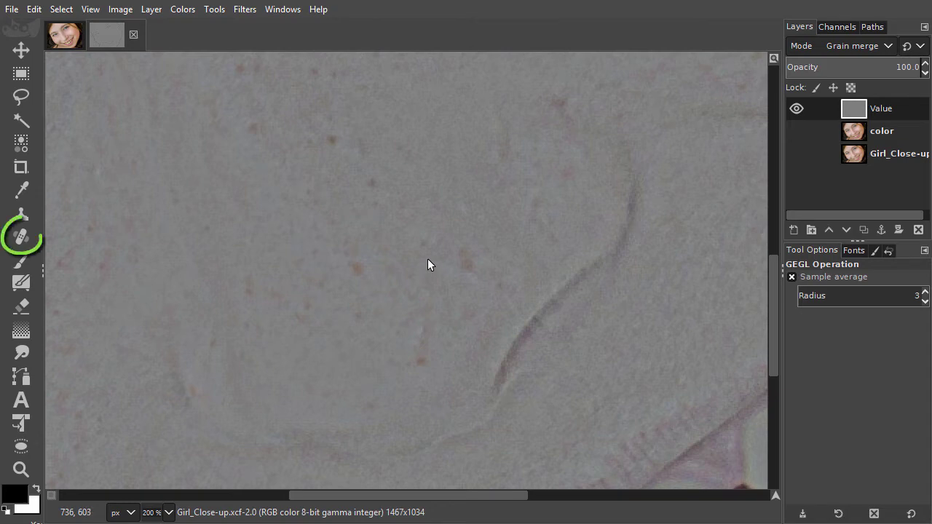
# Set the Heal tool to hardness 100 and size 10, and sample clean skin as the source.
pyautogui.press('h')
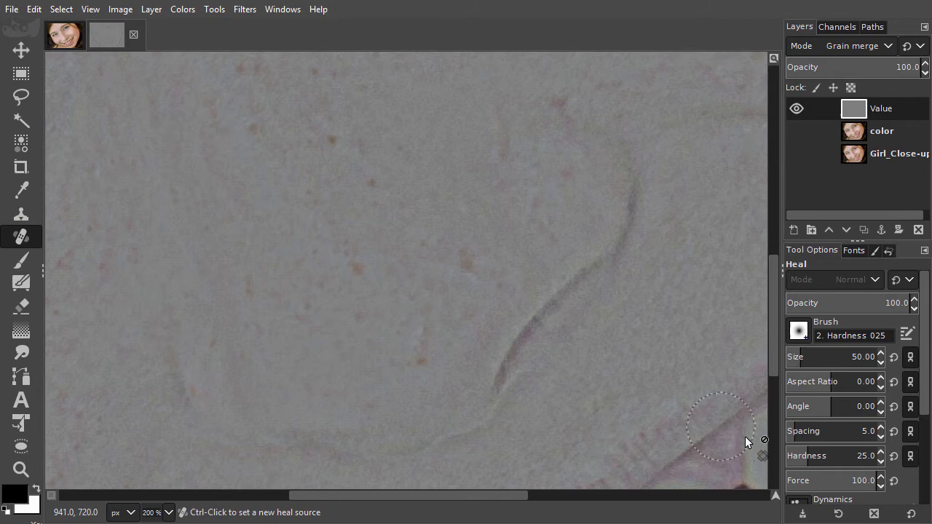
pyautogui.moveTo(809, 453); pyautogui.dragTo(887, 452)
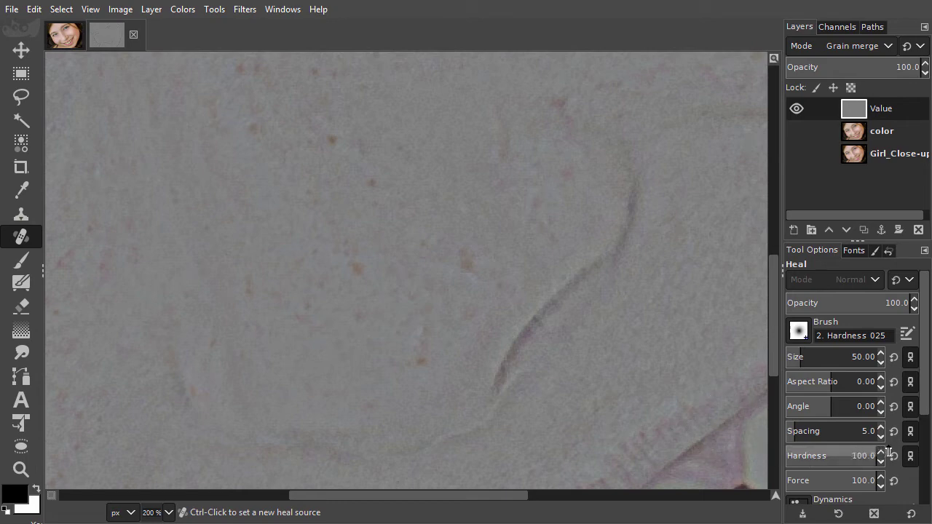
pyautogui.press('[')
pyautogui.press('[')
pyautogui.press('[')
pyautogui.press('[')
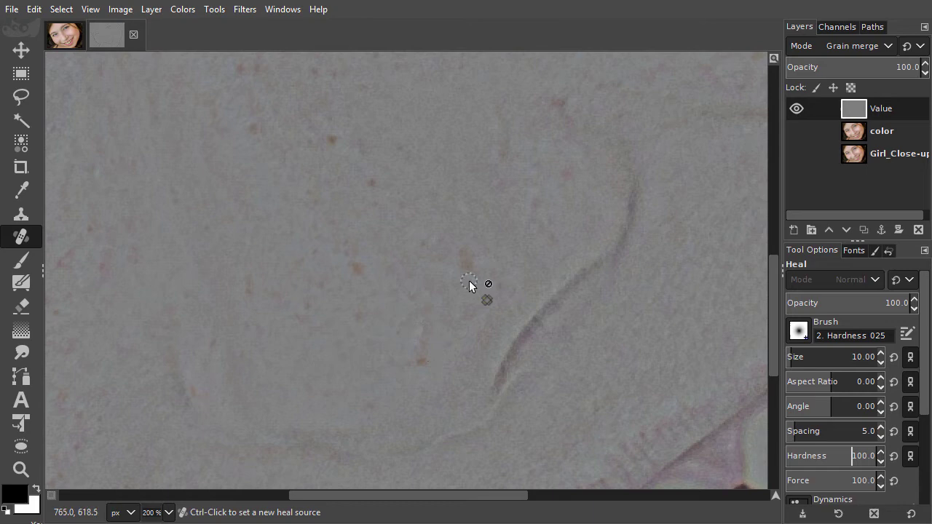
pyautogui.keyDown('ctrl'); pyautogui.click(483, 243); pyautogui.keyUp('ctrl')
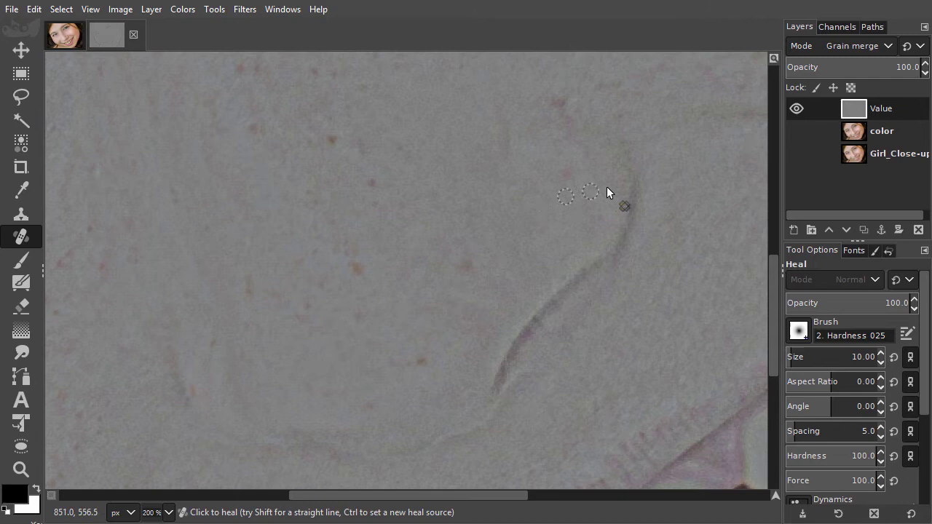
# Flip between the original photo and the healed nose area, ending with all layers visible.
pyautogui.keyDown('shift'); pyautogui.click(796, 154); pyautogui.keyUp('shift')
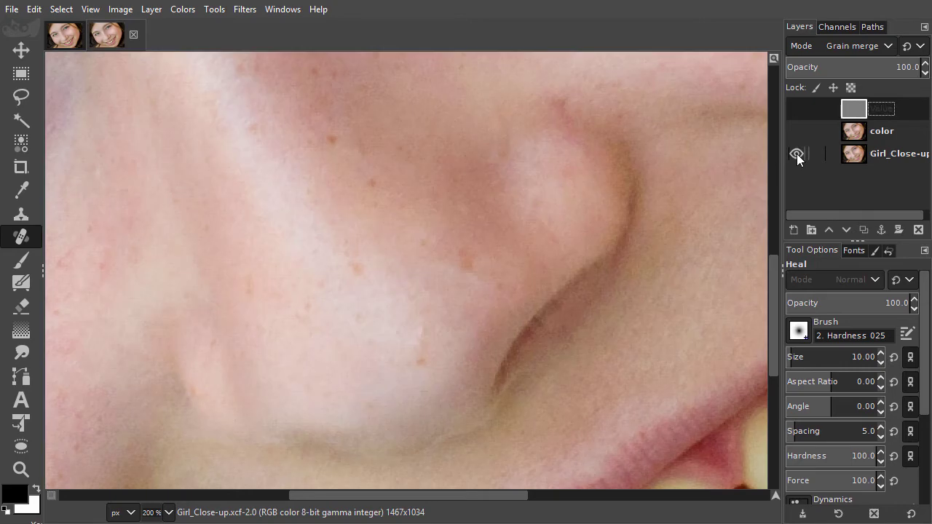
pyautogui.keyDown('shift'); pyautogui.click(797, 153); pyautogui.keyUp('shift')
pyautogui.keyDown('shift'); pyautogui.click(796, 153); pyautogui.keyUp('shift')
pyautogui.keyDown('shift'); pyautogui.click(796, 154); pyautogui.keyUp('shift')
pyautogui.keyDown('shift'); pyautogui.click(796, 154); pyautogui.keyUp('shift')
pyautogui.keyDown('shift'); pyautogui.click(797, 153); pyautogui.keyUp('shift')
pyautogui.keyDown('shift'); pyautogui.click(797, 154); pyautogui.keyUp('shift')
pyautogui.keyDown('shift'); pyautogui.click(797, 153); pyautogui.keyUp('shift')
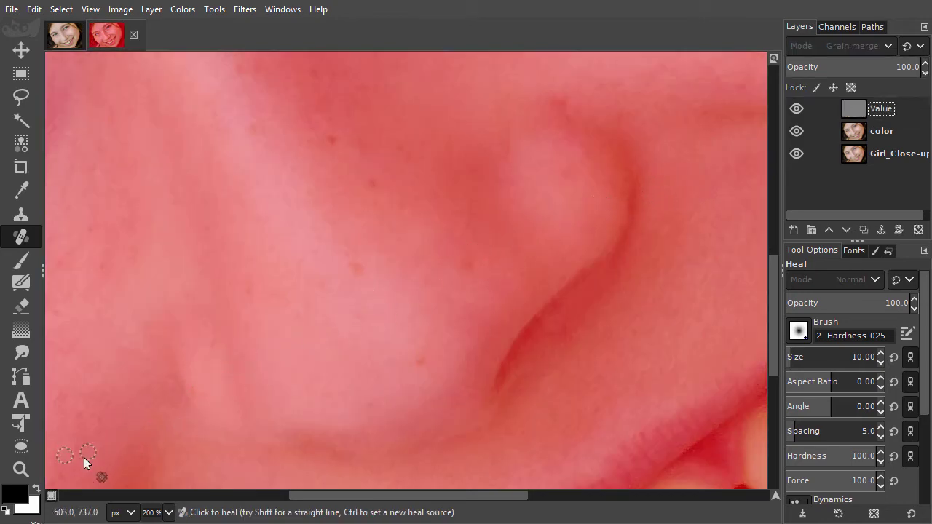
# Set Quick Mask to Mask Selected Areas and switch to the Paintbrush.
pyautogui.rightClick(51, 497)
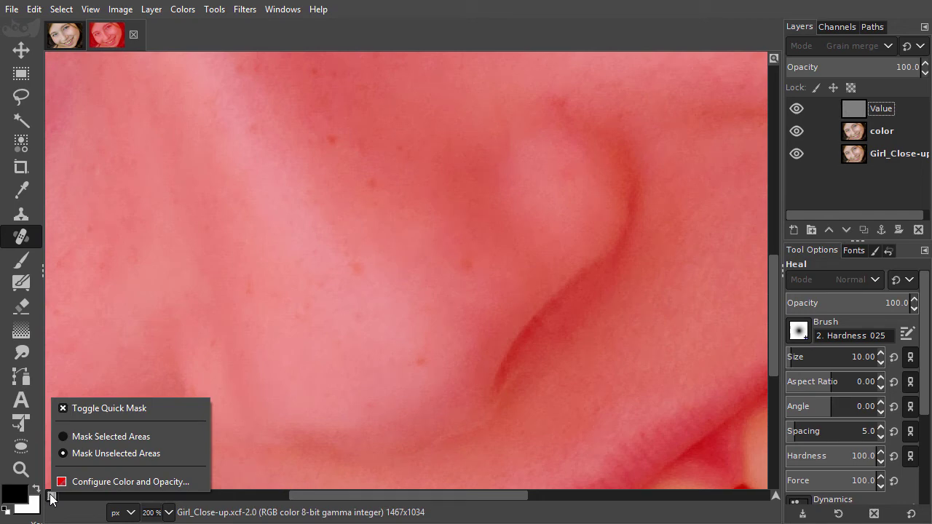
pyautogui.click(107, 438)
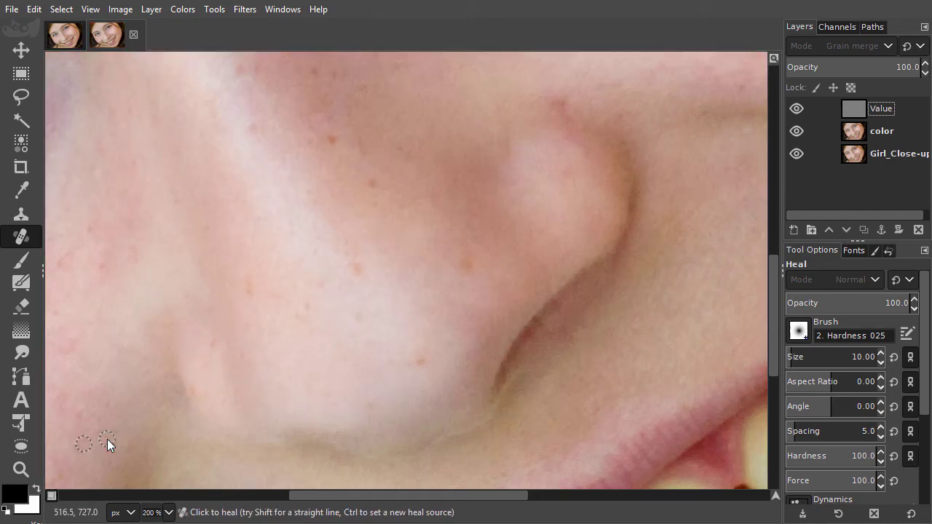
pyautogui.click(27, 258)
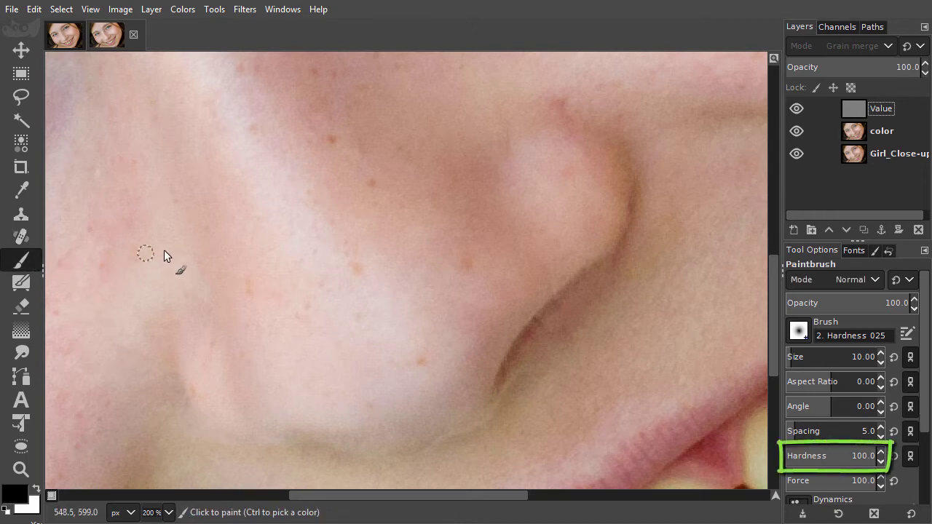
pyautogui.scroll(1, 314, 240)
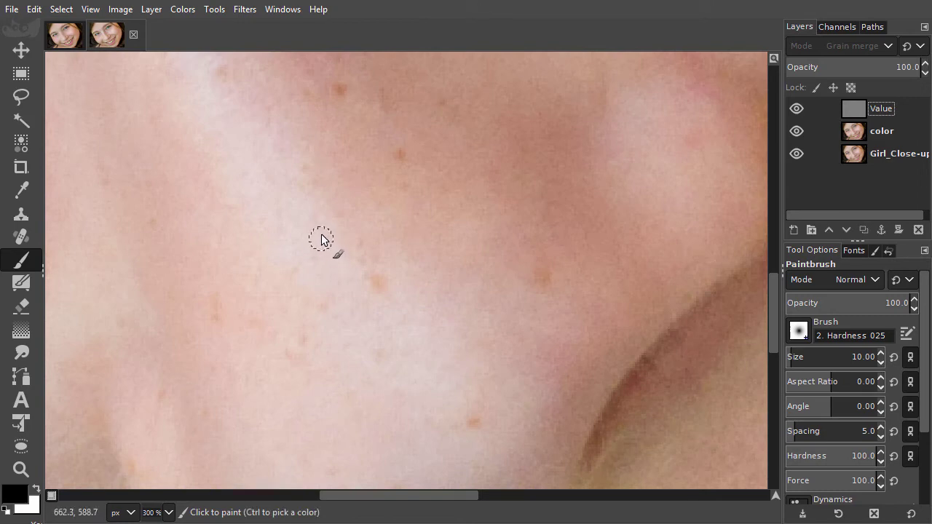
# Dot the eight brown cheek spots in Quick Mask and convert the marks into a selection.
pyautogui.click(314, 220)
pyautogui.click(313, 257)
pyautogui.click(358, 260)
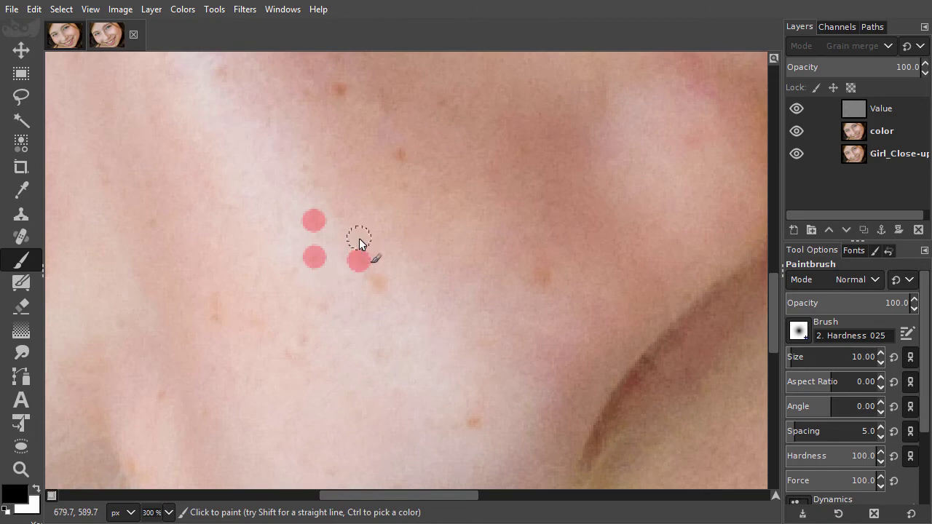
pyautogui.click(358, 239)
pyautogui.click(353, 311)
pyautogui.click(291, 270)
pyautogui.click(300, 183)
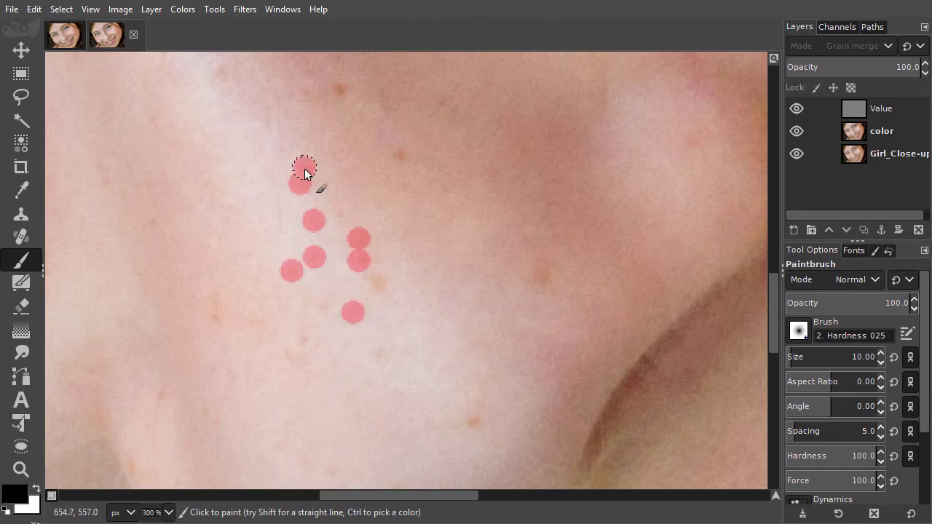
pyautogui.click(304, 168)
pyautogui.hotkey('shift', 'q')
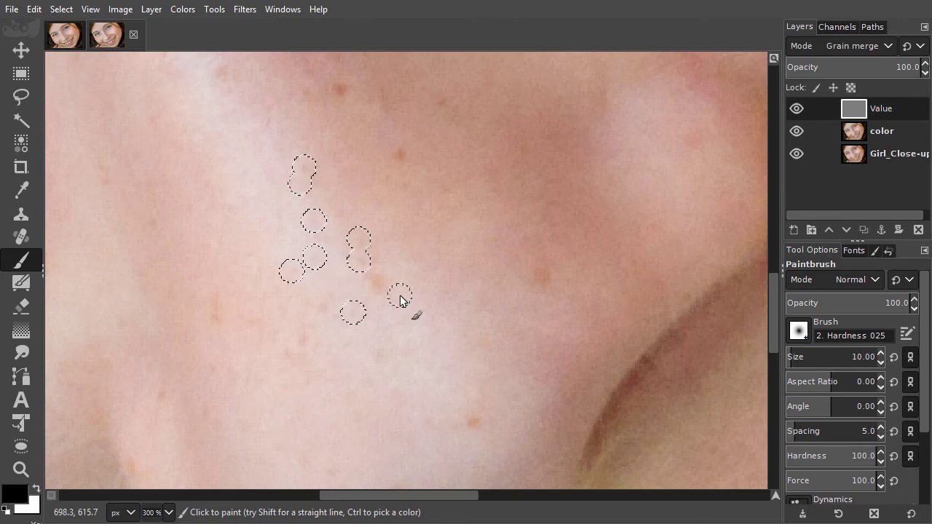
# Run Heal selection on the cheek spots with a context sampling width of 10.
pyautogui.click(244, 9)
pyautogui.moveTo(283, 123)
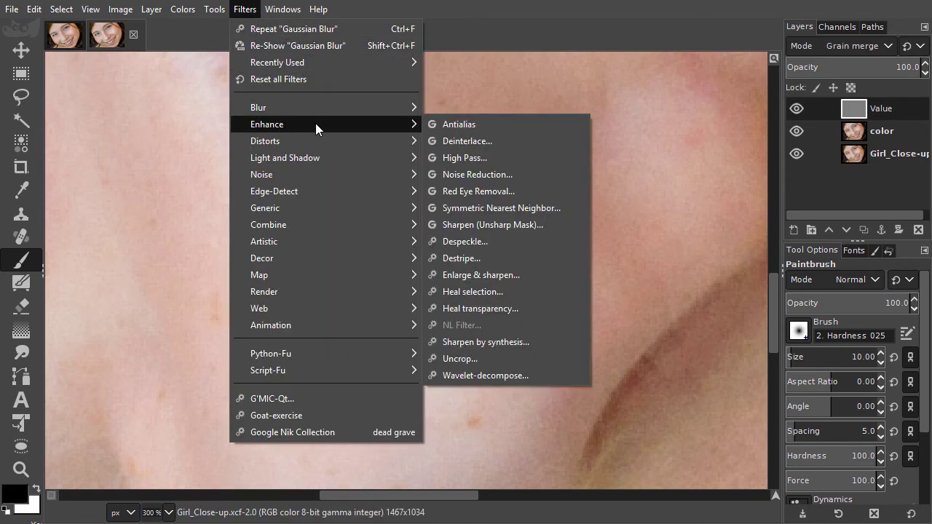
pyautogui.click(478, 292)
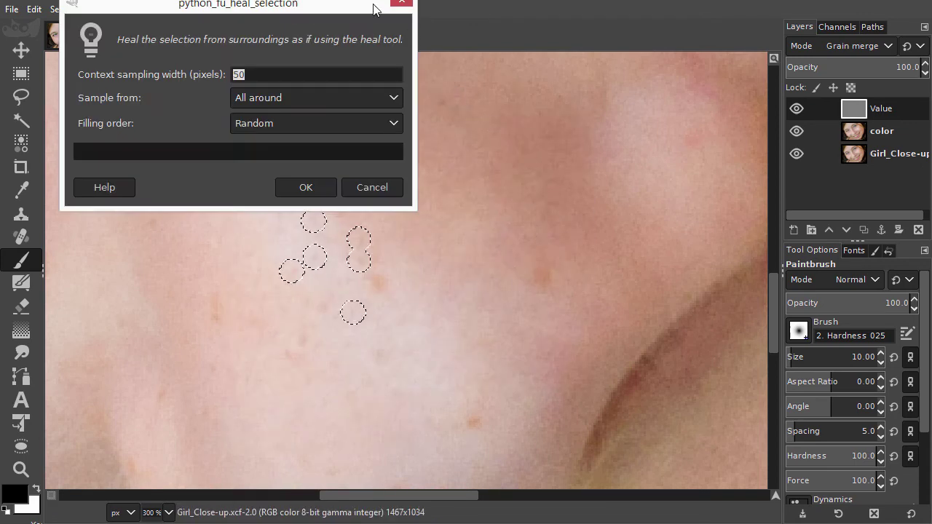
pyautogui.moveTo(374, 10); pyautogui.dragTo(750, 33)
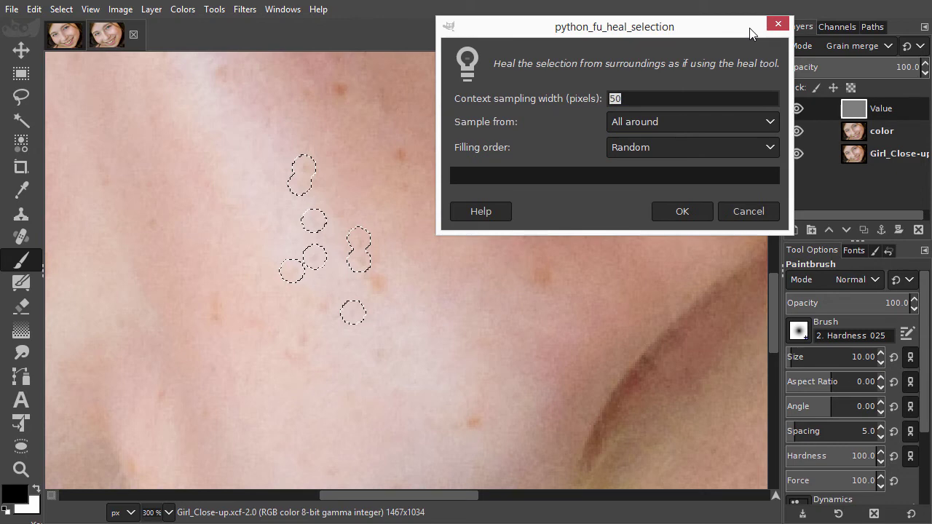
pyautogui.write('10')
pyautogui.click(683, 210)
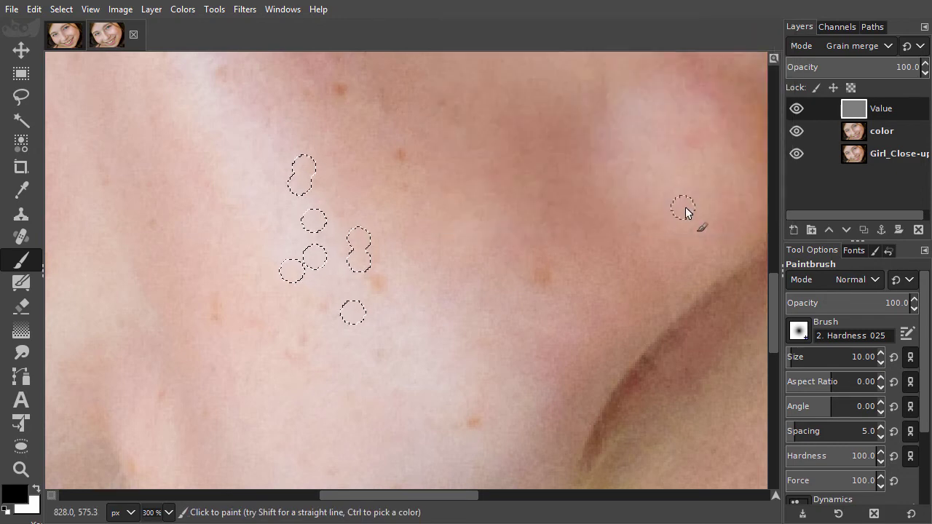
# Clear the selection and compare the healed cheek with the original, ending with all layers visible.
pyautogui.hotkey('ctrl', 'shift', 'a')
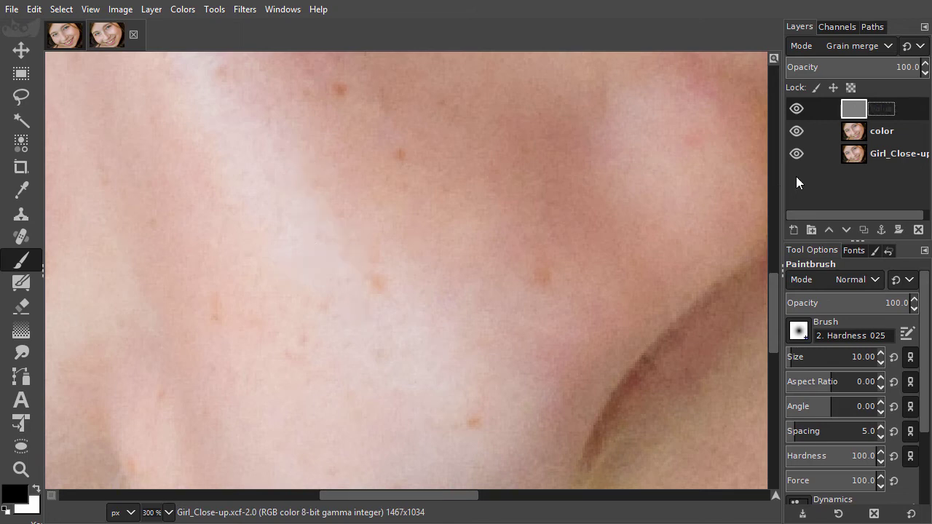
pyautogui.keyDown('shift'); pyautogui.click(796, 153); pyautogui.keyUp('shift')
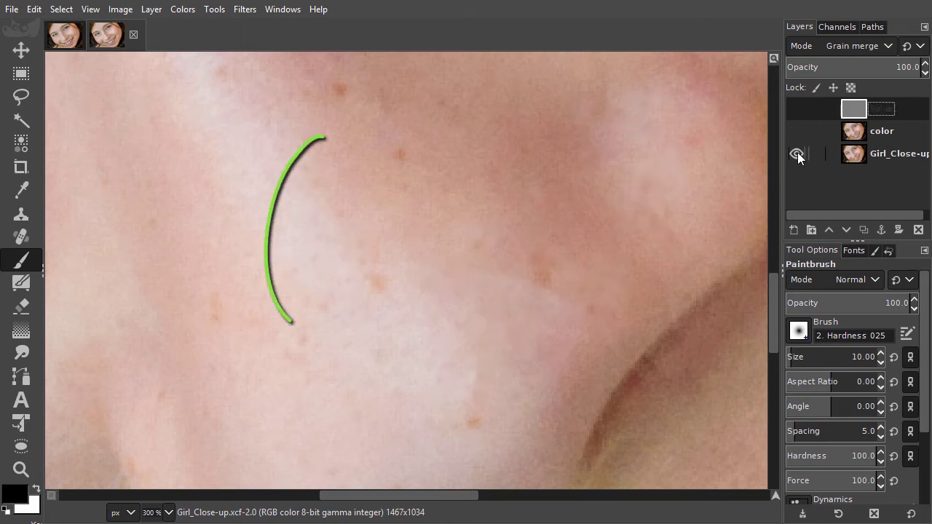
pyautogui.keyDown('shift'); pyautogui.click(797, 153); pyautogui.keyUp('shift')
pyautogui.keyDown('shift'); pyautogui.click(796, 153); pyautogui.keyUp('shift')
pyautogui.keyDown('shift'); pyautogui.click(796, 153); pyautogui.keyUp('shift')
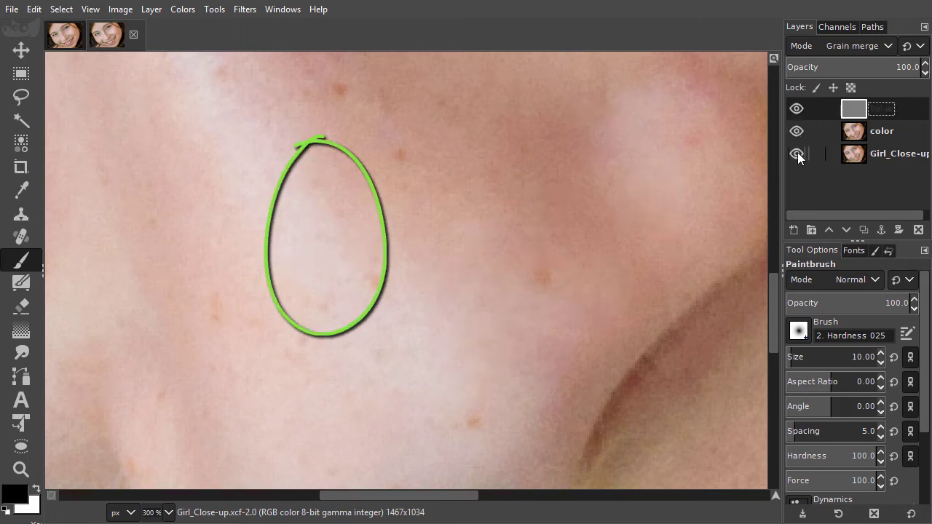
pyautogui.keyDown('shift'); pyautogui.click(796, 153); pyautogui.keyUp('shift')
pyautogui.keyDown('shift'); pyautogui.click(797, 153); pyautogui.keyUp('shift')
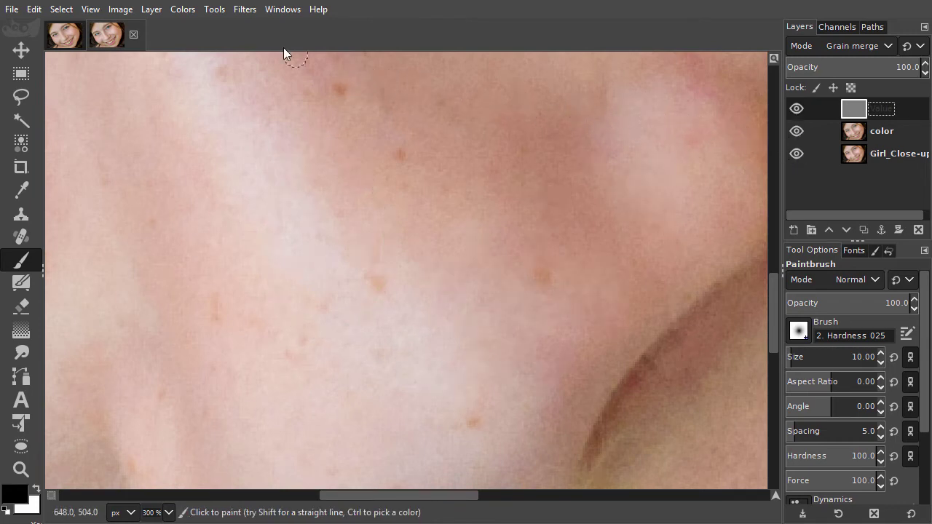
pyautogui.click(248, 11)
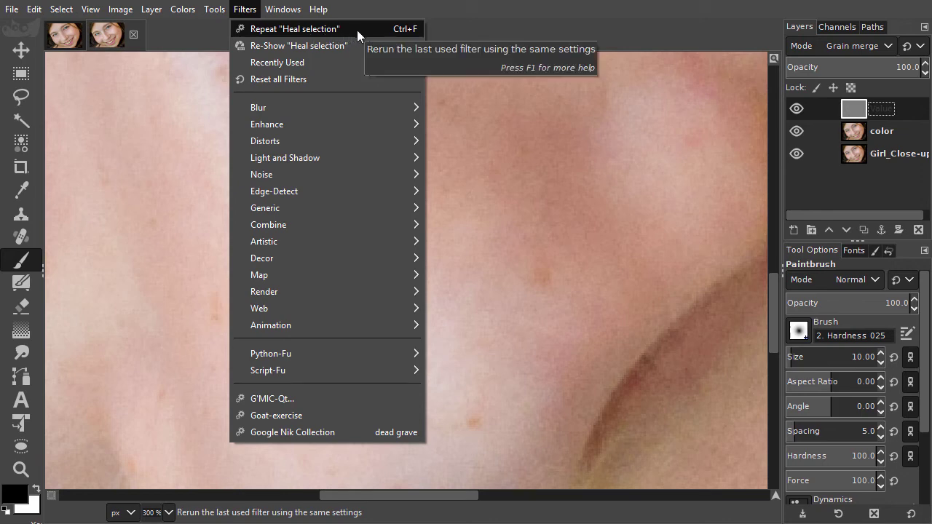
# Make the color layer active and zoom to fit the whole portrait.
pyautogui.click(857, 133)
pyautogui.click(856, 133)
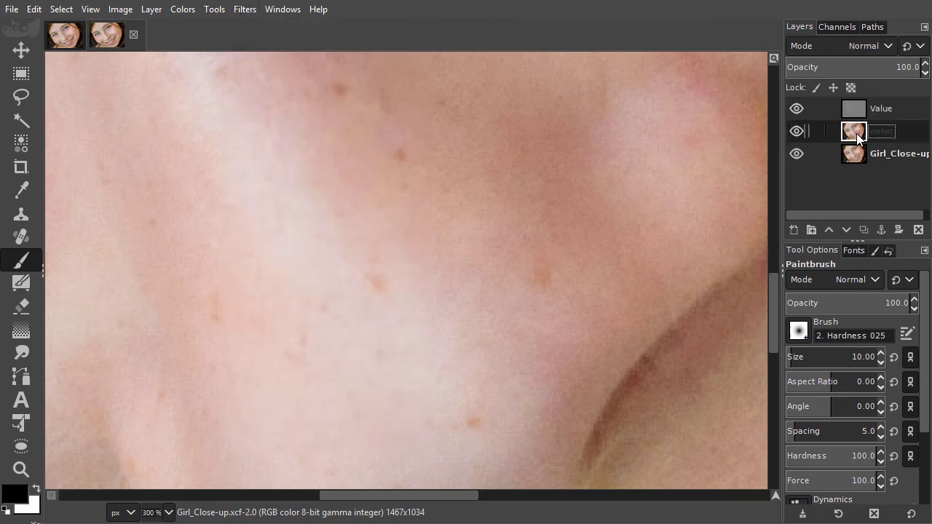
pyautogui.hotkey('shift', 'ctrl', 'j')
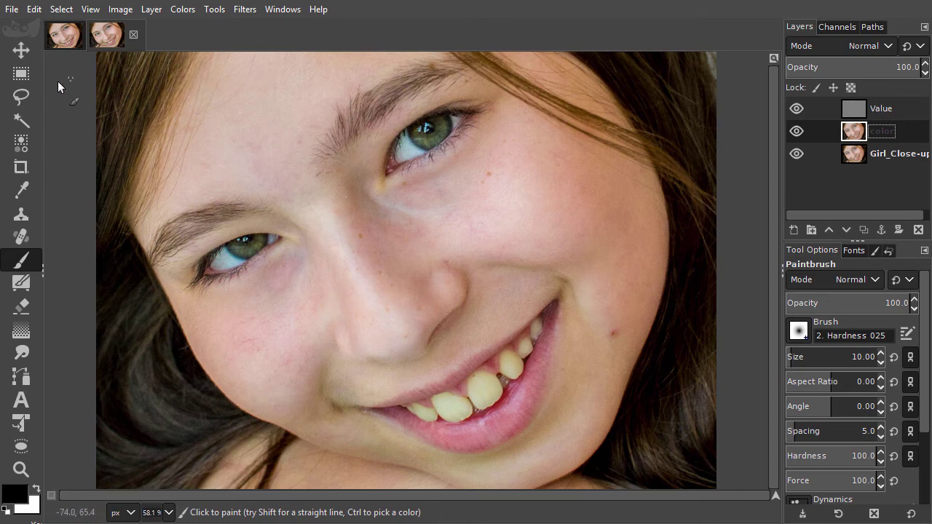
# Lasso the cheek below the left-hand eye, then check the selection with Quick Mask.
pyautogui.click(27, 101)
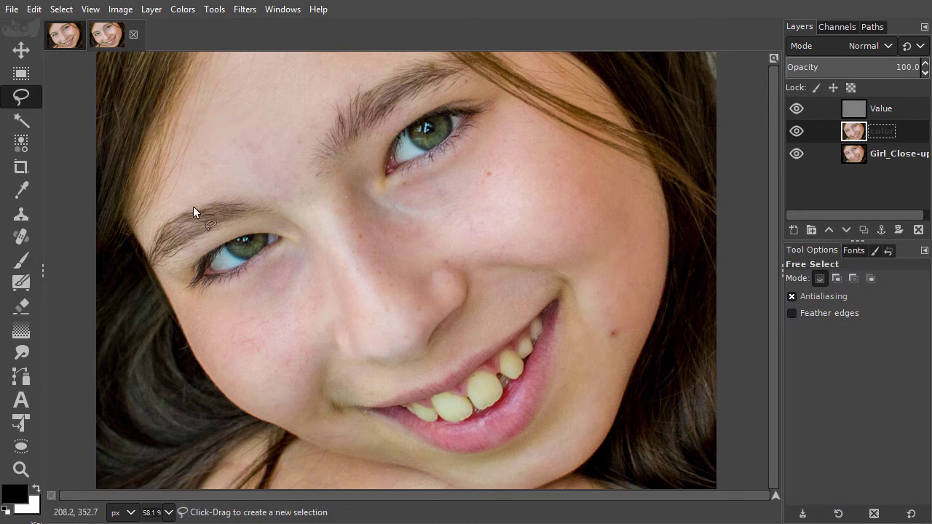
pyautogui.moveTo(292, 265)
pyautogui.mouseDown()
pyautogui.moveTo(206, 314)
pyautogui.moveTo(218, 345)
pyautogui.moveTo(250, 357)
pyautogui.mouseUp()
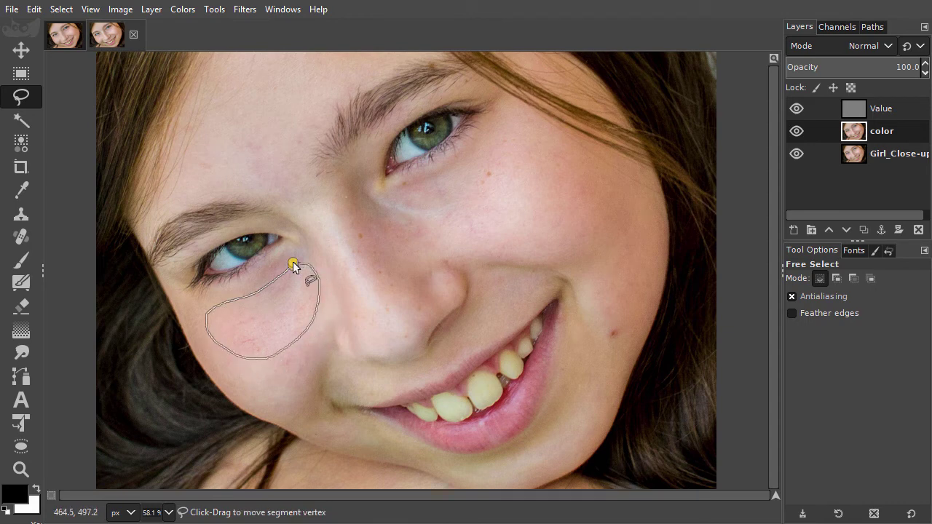
pyautogui.press('Return')
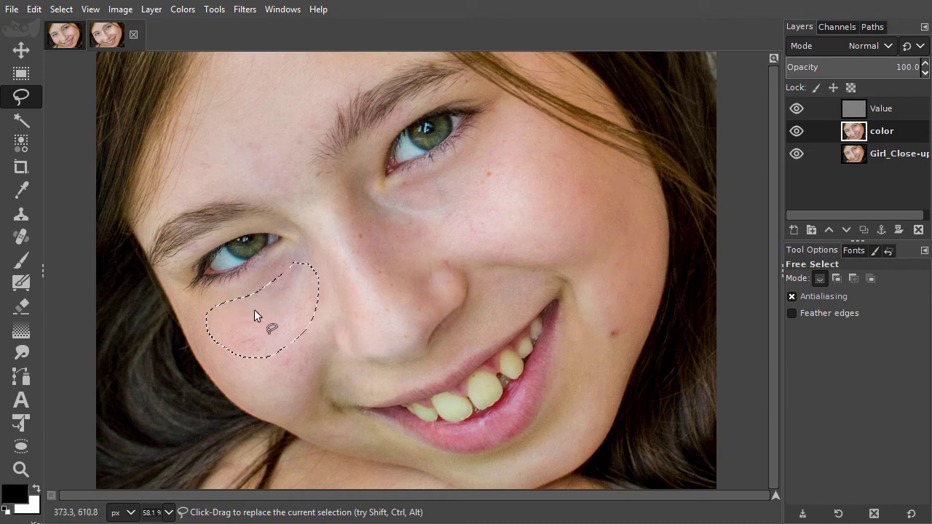
pyautogui.hotkey('shift', 'q')
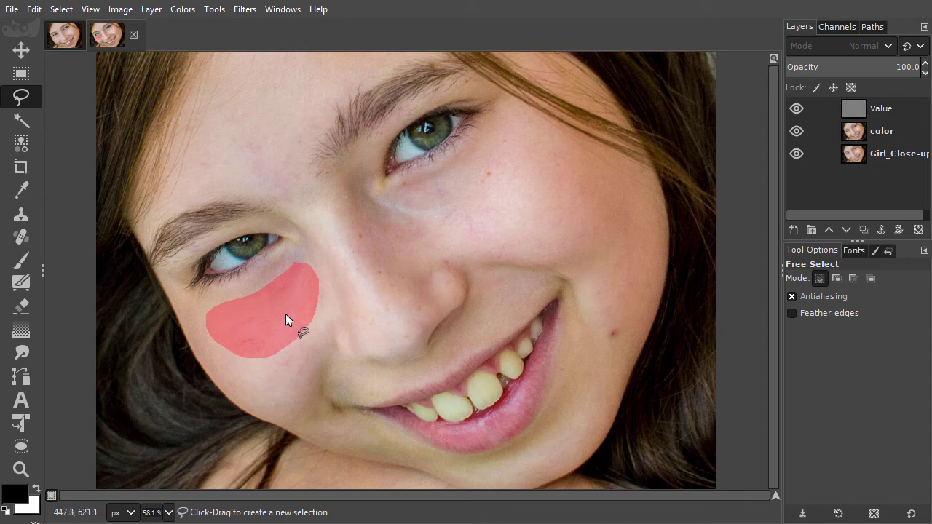
pyautogui.hotkey('shift', 'q')
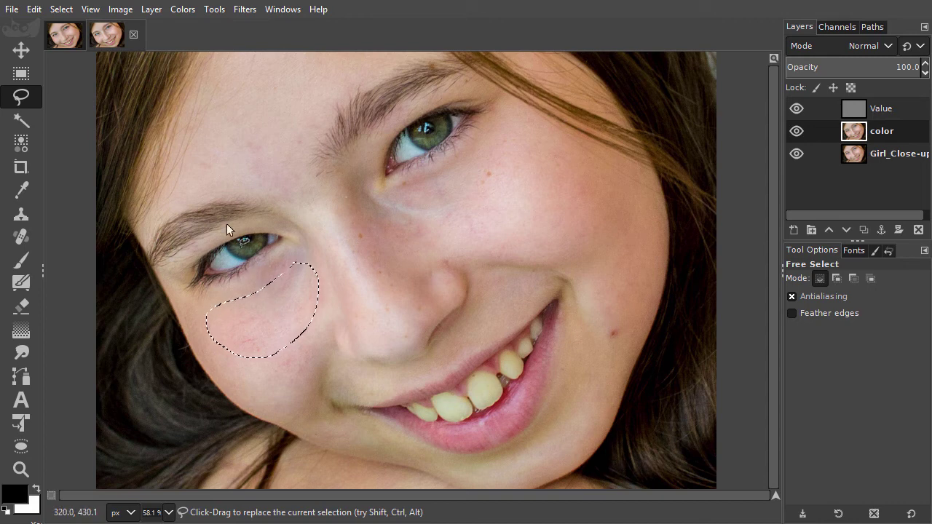
# Feather the cheek selection by 40 px and preview the result as a mask.
pyautogui.click(65, 10)
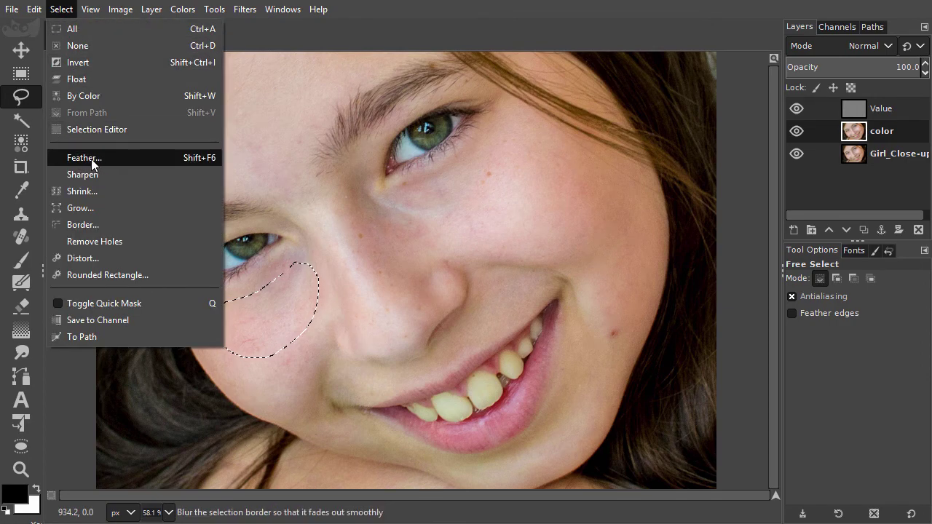
pyautogui.click(123, 159)
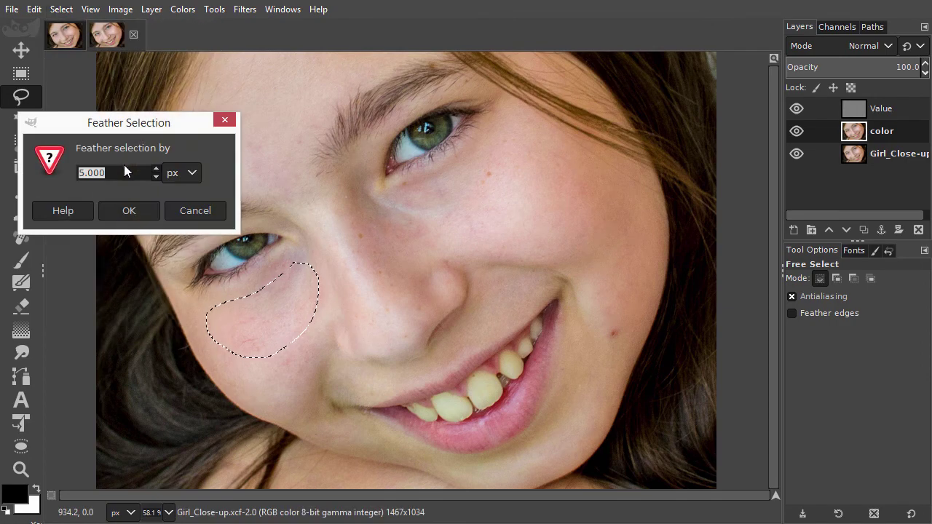
pyautogui.write('40')
pyautogui.click(135, 210)
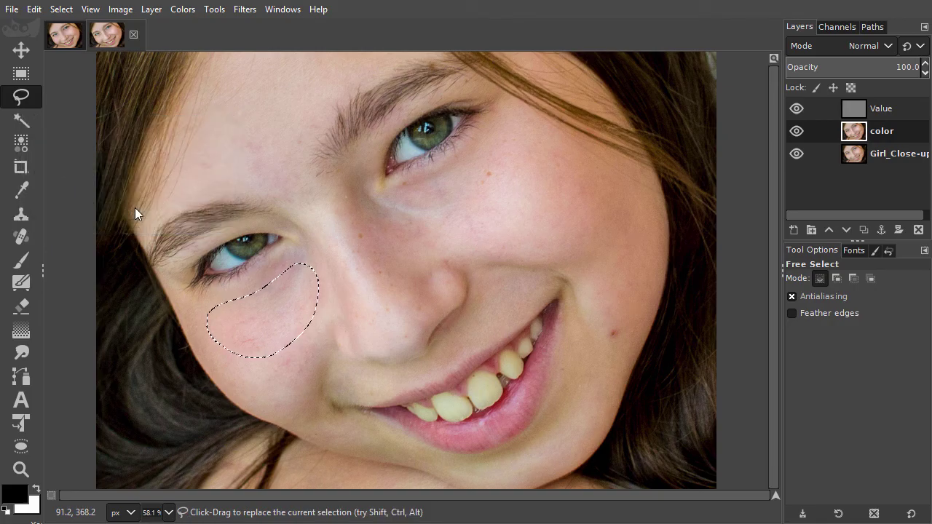
pyautogui.hotkey('ctrl', 'f')
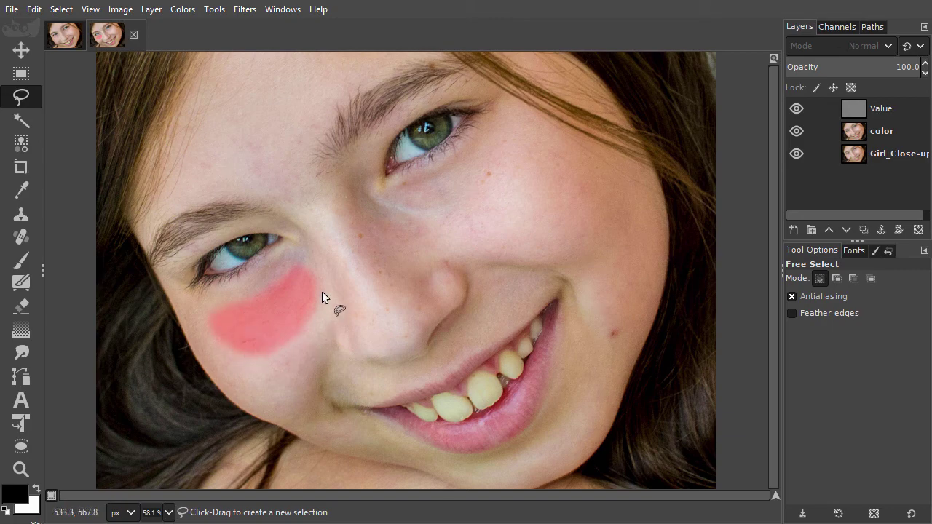
pyautogui.hotkey('ctrl', 'z')
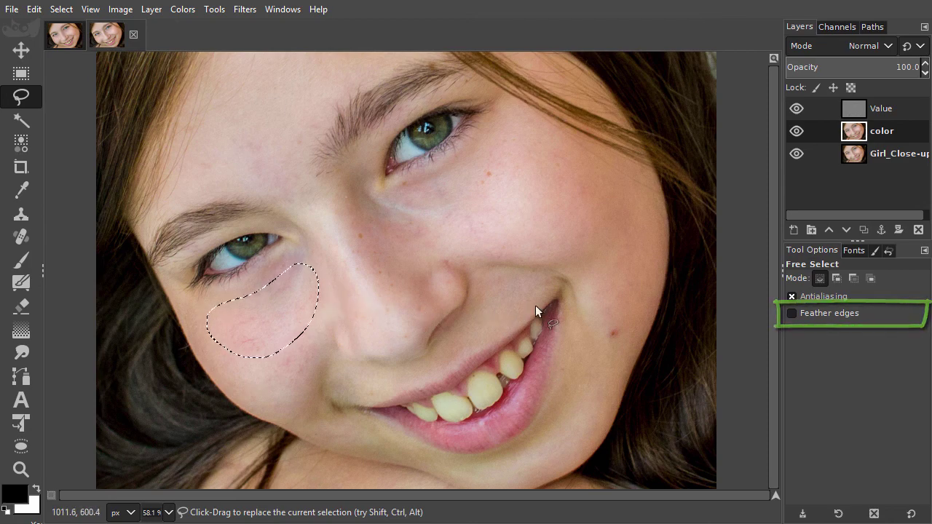
# Enable Feather edges for Free Select with a radius of about 40.6.
pyautogui.click(795, 314)
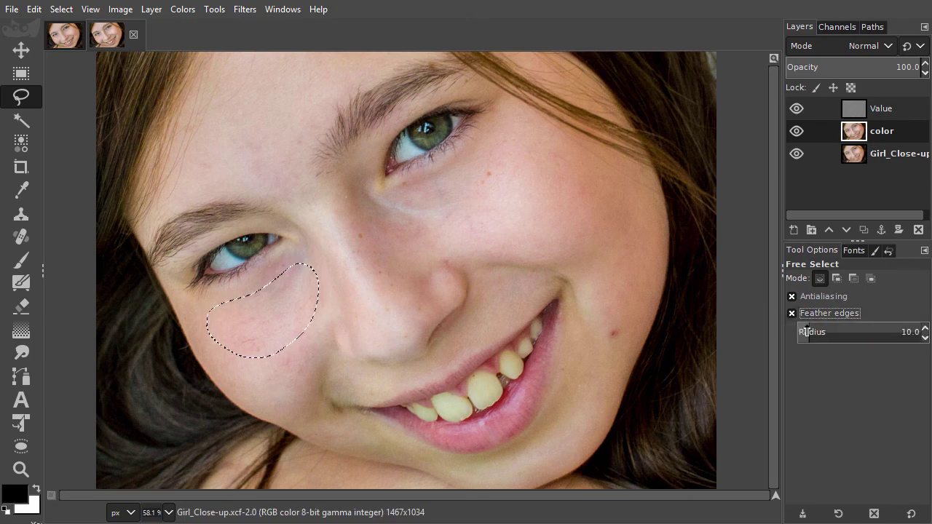
pyautogui.click(810, 333)
pyautogui.moveTo(810, 332); pyautogui.dragTo(847, 327)
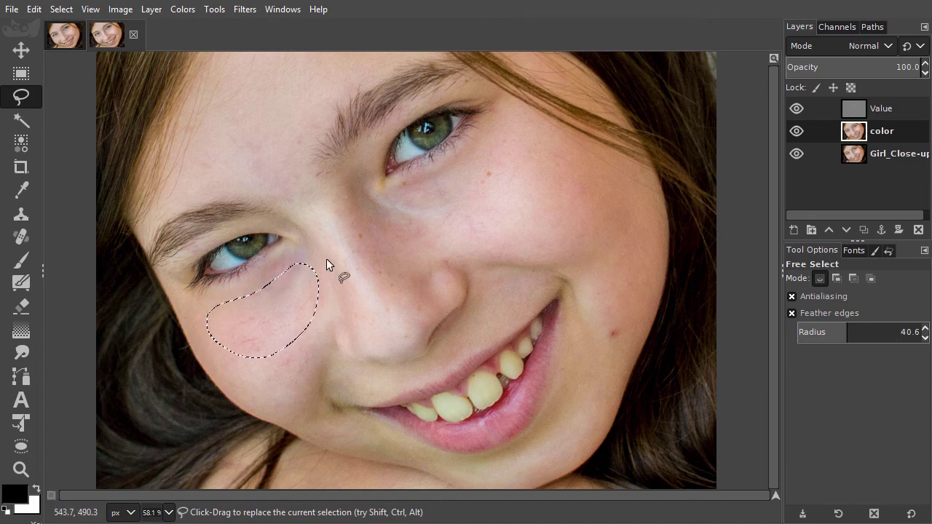
# Apply a 32.50 Gaussian blur to the selected cheek, comparing with preview on and off.
pyautogui.click(246, 10)
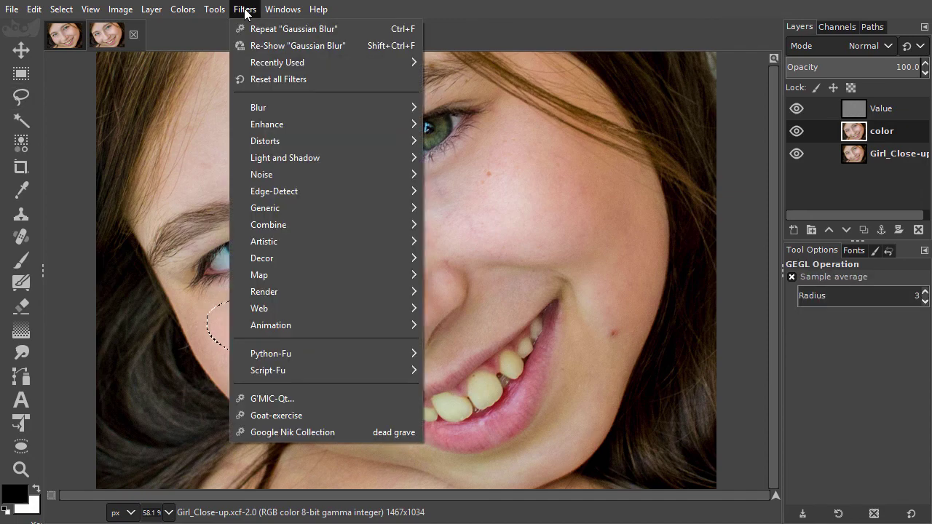
pyautogui.moveTo(345, 110)
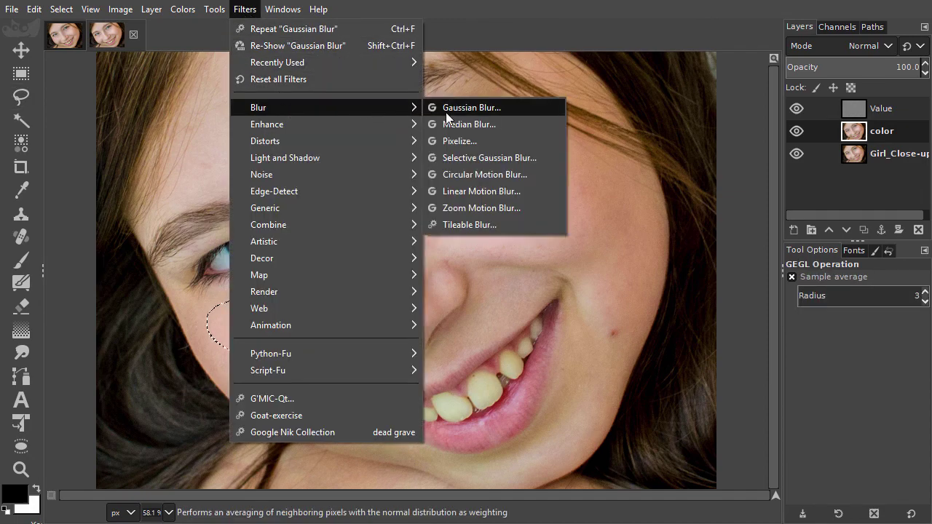
pyautogui.click(521, 112)
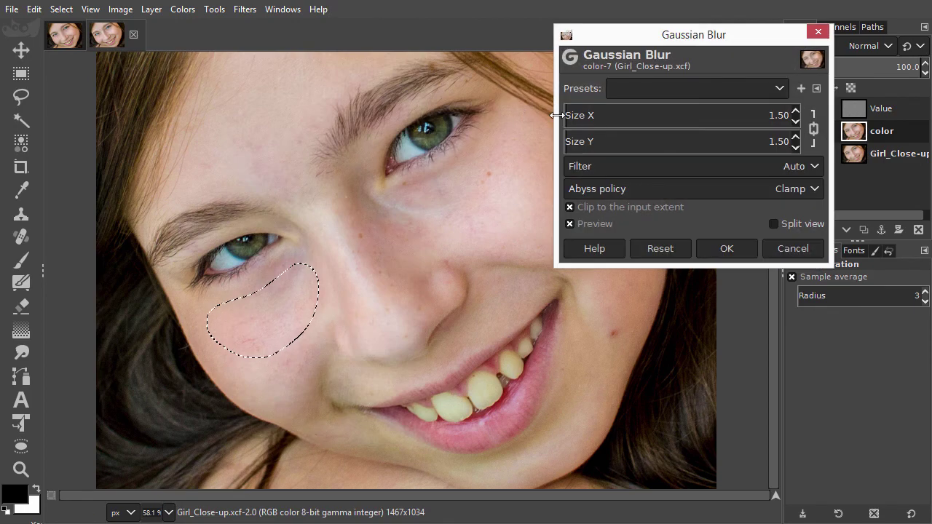
pyautogui.scroll(20, 573, 115)
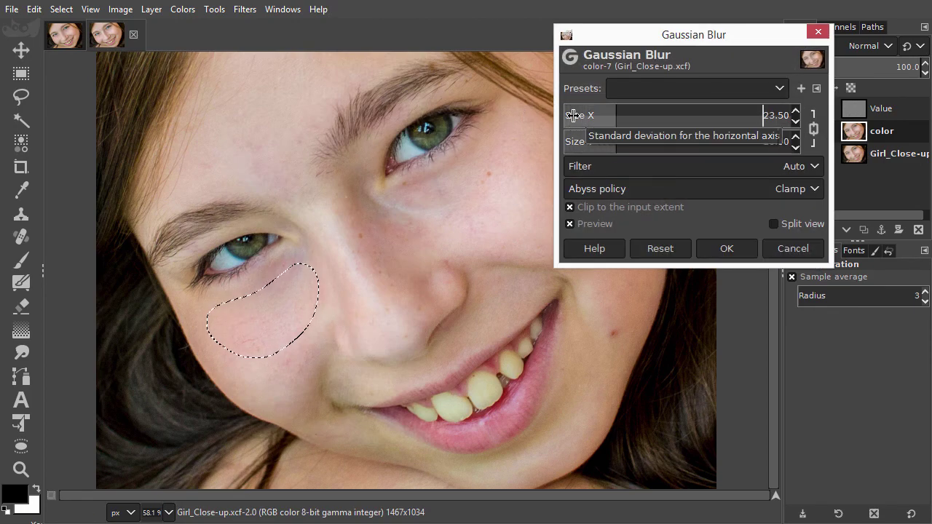
pyautogui.scroll(4, 573, 115)
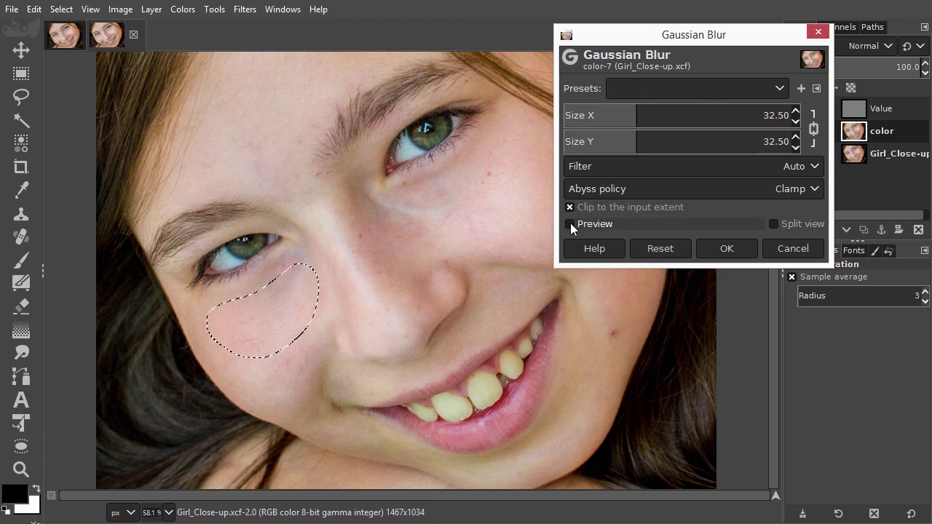
pyautogui.click(570, 224)
pyautogui.click(570, 224)
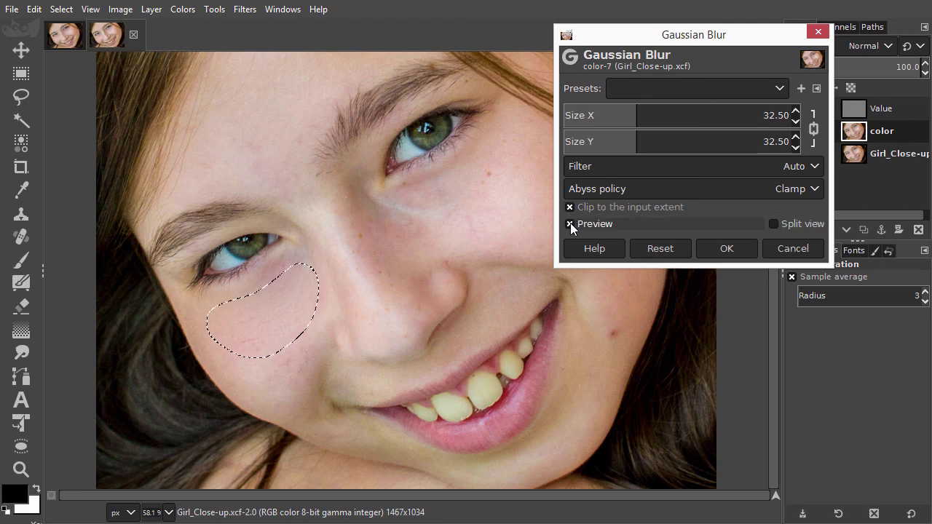
pyautogui.click(728, 248)
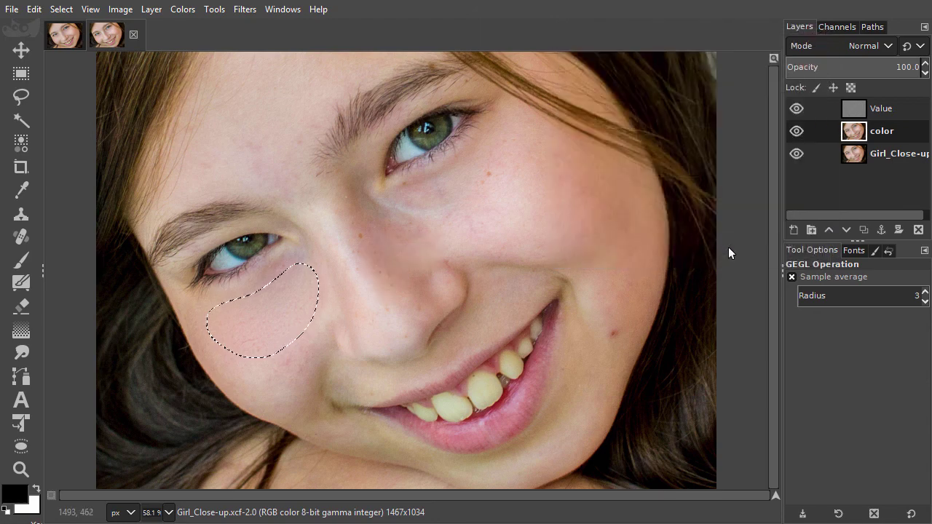
# Clear the selection and toggle layer visibility to compare before and after.
pyautogui.hotkey('ctrl', 'shift', 'a')
pyautogui.keyDown('shift'); pyautogui.click(797, 152); pyautogui.keyUp('shift')
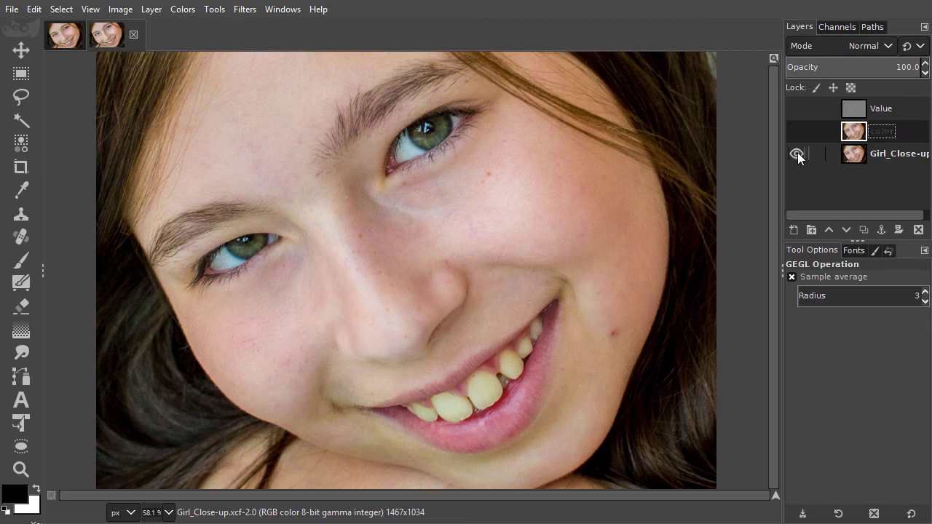
pyautogui.keyDown('shift'); pyautogui.click(797, 152); pyautogui.keyUp('shift')
pyautogui.keyDown('shift'); pyautogui.click(797, 152); pyautogui.keyUp('shift')
pyautogui.keyDown('shift'); pyautogui.click(797, 152); pyautogui.keyUp('shift')
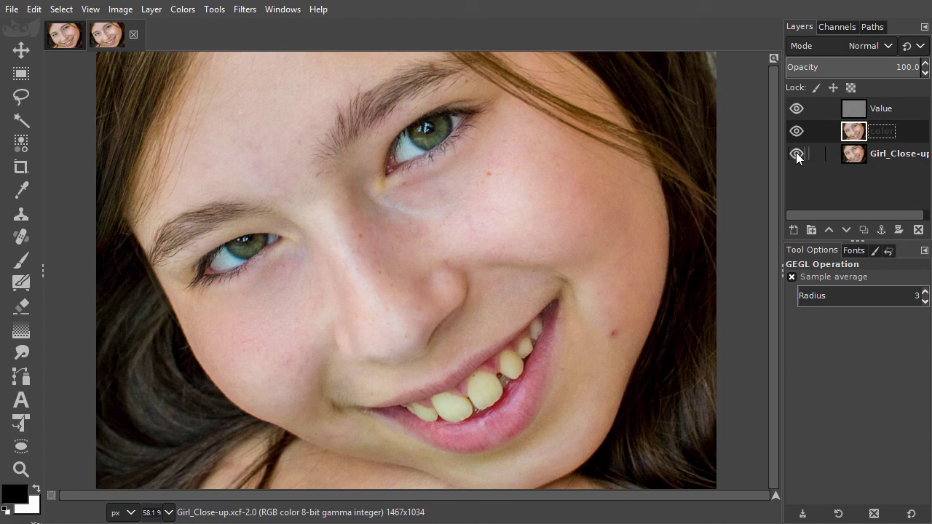
# Lasso the skin beneath the right-hand eye and repeat the last Gaussian blur on it.
pyautogui.click(30, 97)
pyautogui.moveTo(486, 154)
pyautogui.mouseDown()
pyautogui.moveTo(407, 195)
pyautogui.moveTo(390, 216)
pyautogui.moveTo(397, 250)
pyautogui.moveTo(486, 237)
pyautogui.moveTo(542, 210)
pyautogui.moveTo(547, 161)
pyautogui.moveTo(487, 153)
pyautogui.mouseUp()
pyautogui.press('Return')
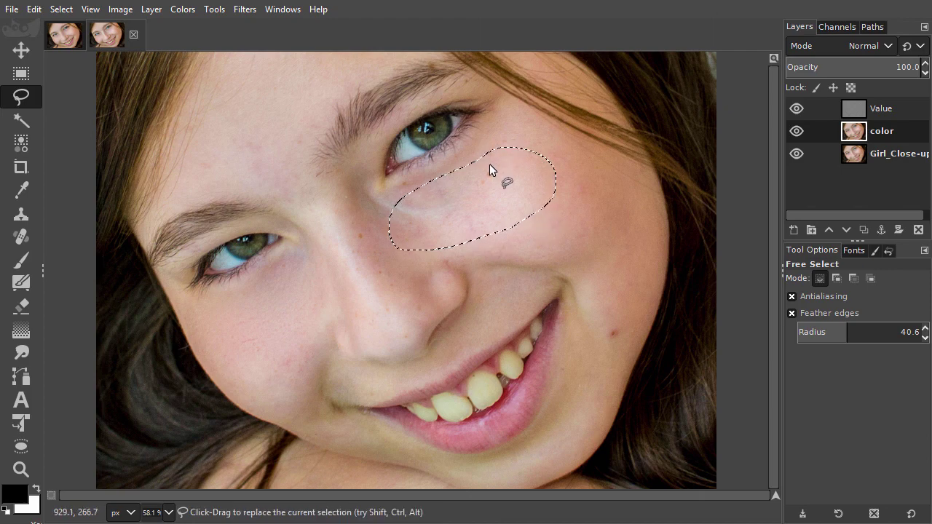
pyautogui.click(245, 9)
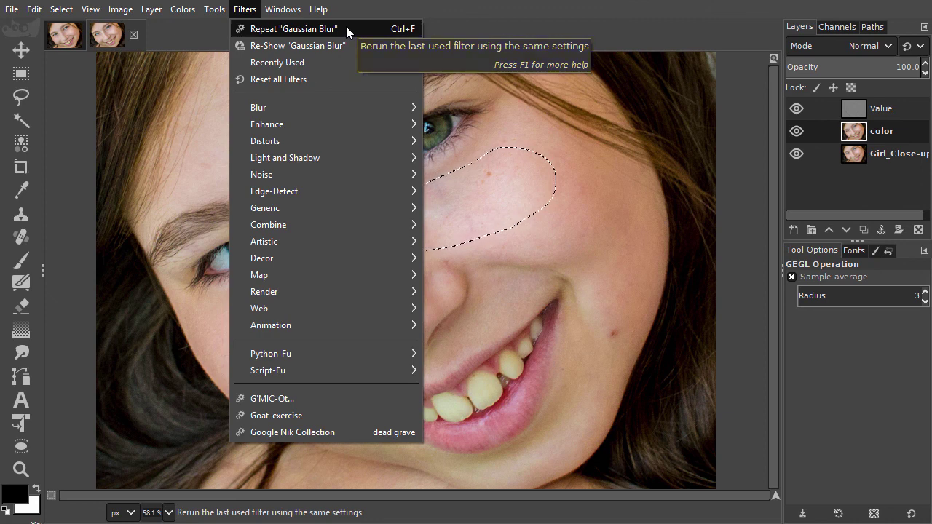
pyautogui.click(448, 25)
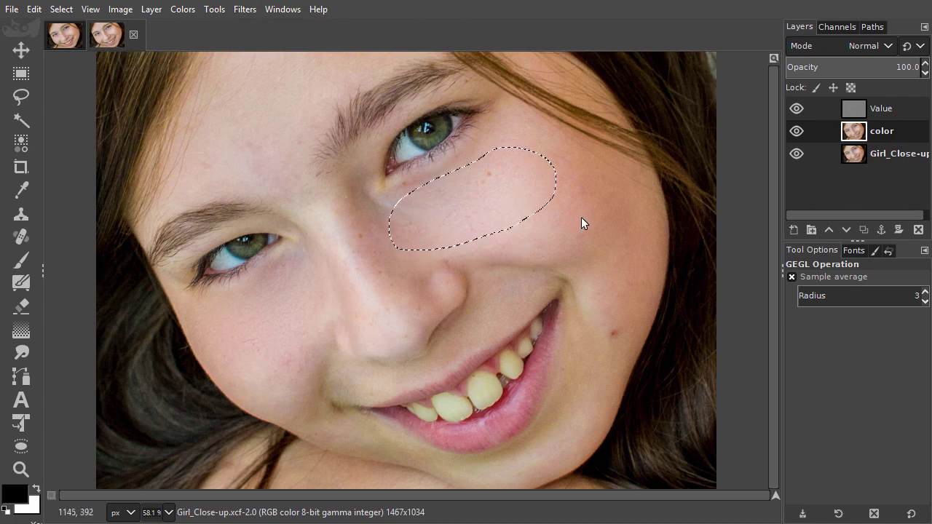
# Outline forehead and lower left cheek patches, then clear the selection.
pyautogui.click(15, 99)
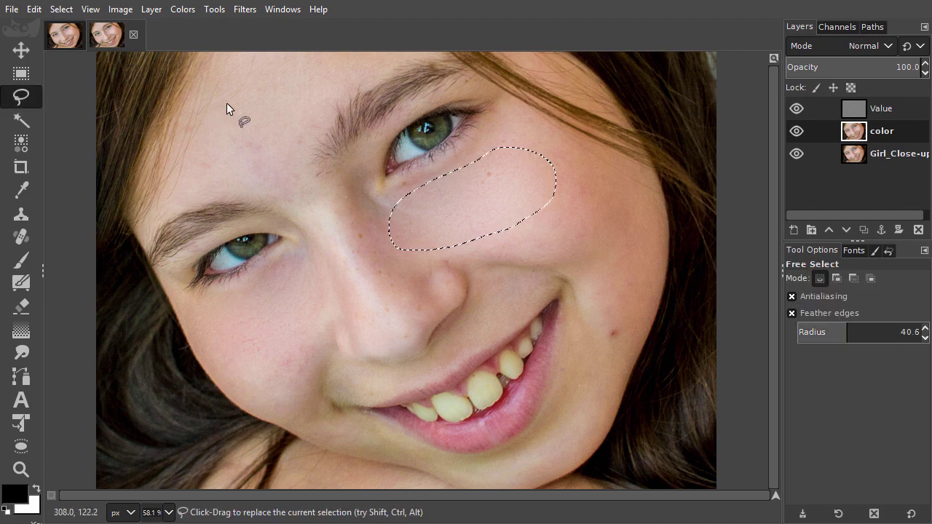
pyautogui.moveTo(227, 104)
pyautogui.mouseDown()
pyautogui.moveTo(275, 191)
pyautogui.moveTo(300, 178)
pyautogui.moveTo(318, 106)
pyautogui.moveTo(228, 103)
pyautogui.mouseUp()
pyautogui.click(244, 127)
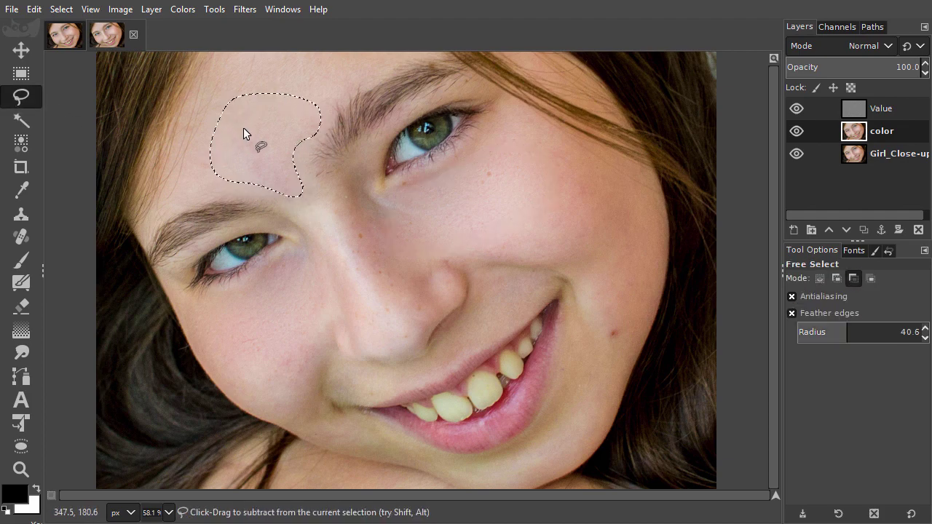
pyautogui.moveTo(246, 329)
pyautogui.mouseDown()
pyautogui.moveTo(226, 365)
pyautogui.moveTo(271, 399)
pyautogui.moveTo(313, 379)
pyautogui.moveTo(325, 325)
pyautogui.moveTo(304, 295)
pyautogui.moveTo(246, 327)
pyautogui.mouseUp()
pyautogui.press('Return')
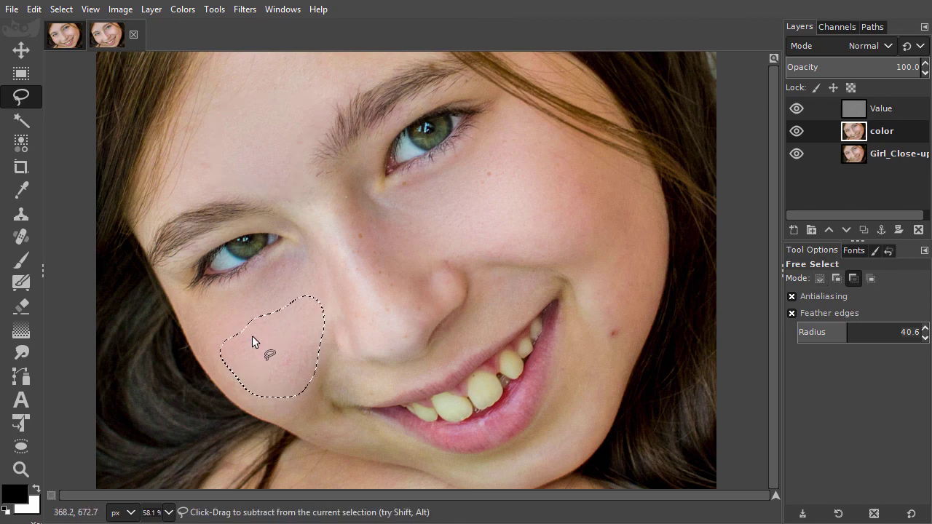
pyautogui.hotkey('ctrl', 'shift', 'a')
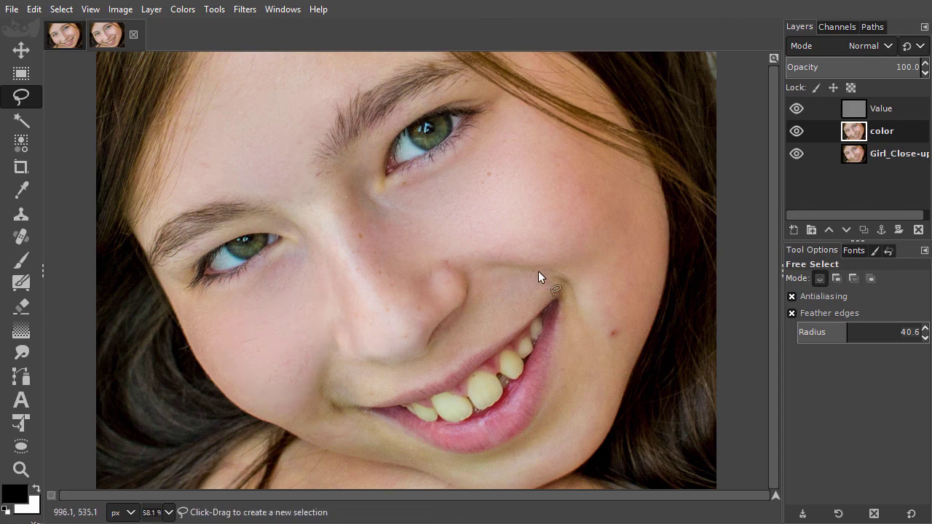
pyautogui.keyDown('shift'); pyautogui.click(795, 154); pyautogui.keyUp('shift')
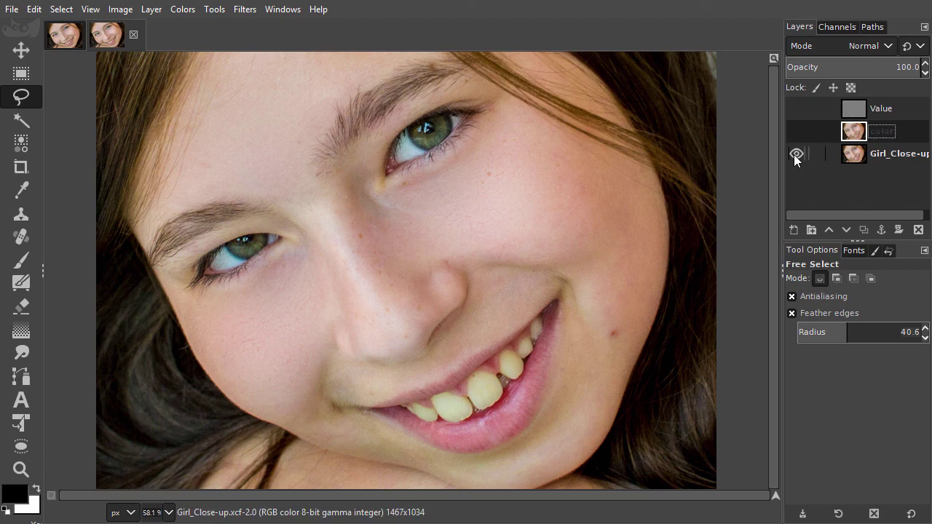
pyautogui.keyDown('shift'); pyautogui.click(794, 153); pyautogui.keyUp('shift')
pyautogui.keyDown('shift'); pyautogui.click(794, 154); pyautogui.keyUp('shift')
pyautogui.keyDown('shift'); pyautogui.click(795, 153); pyautogui.keyUp('shift')
pyautogui.keyDown('shift'); pyautogui.click(795, 154); pyautogui.keyUp('shift')
pyautogui.keyDown('shift'); pyautogui.click(795, 153); pyautogui.keyUp('shift')
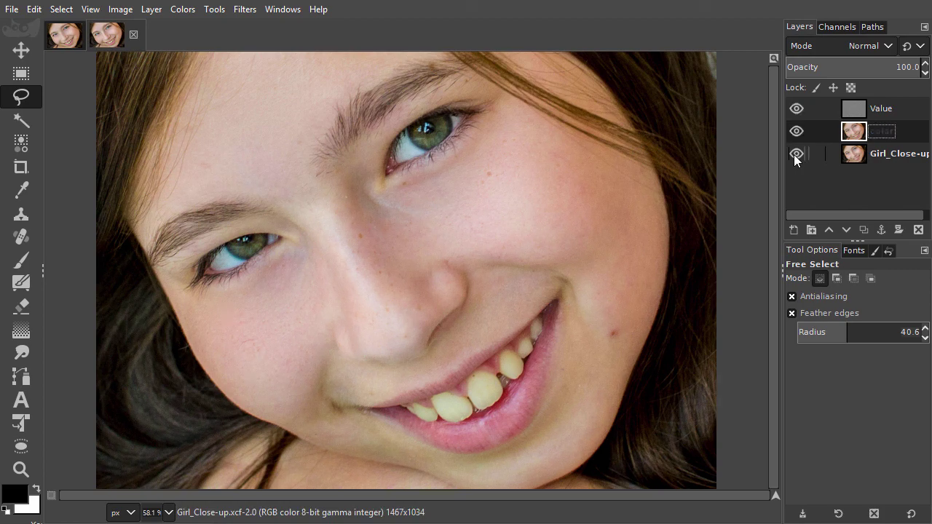